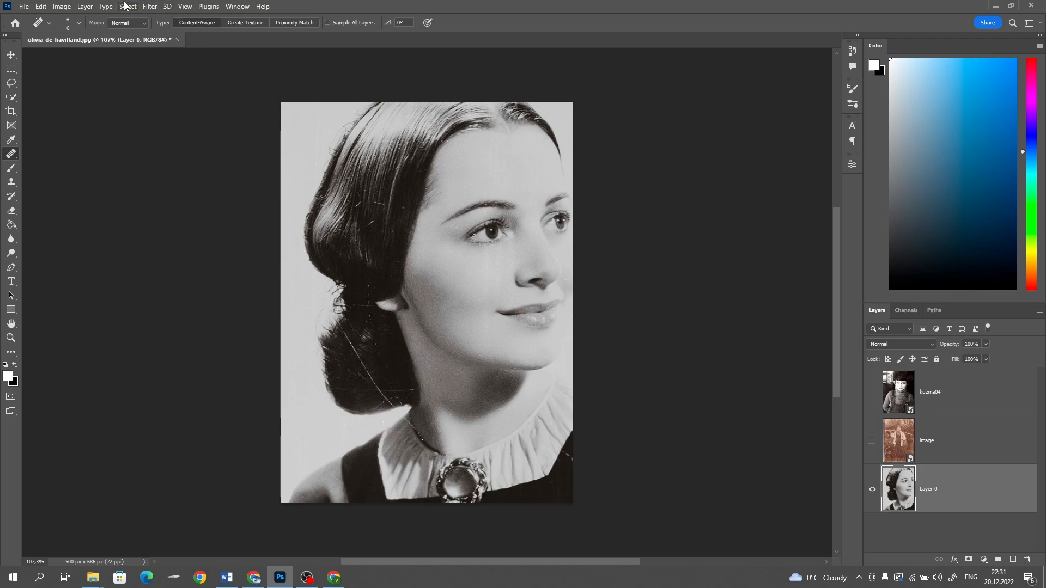
Open Neural Filters for the portrait on Layer 0, enable Photo Restoration, and compare the preview with the original
{"action": "left_click", "coordinate": [145, 7]}
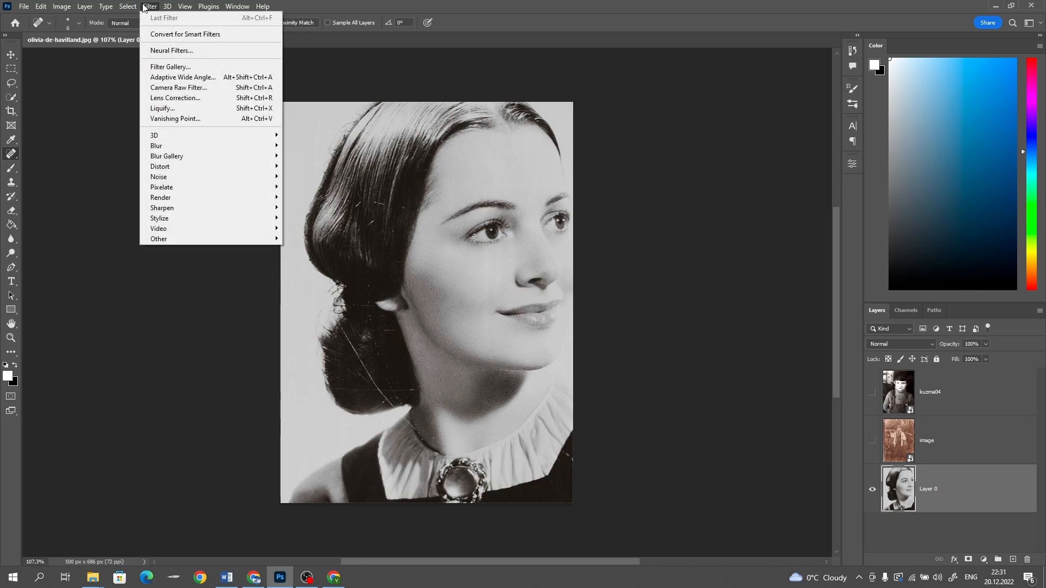
{"action": "left_click", "coordinate": [172, 51]}
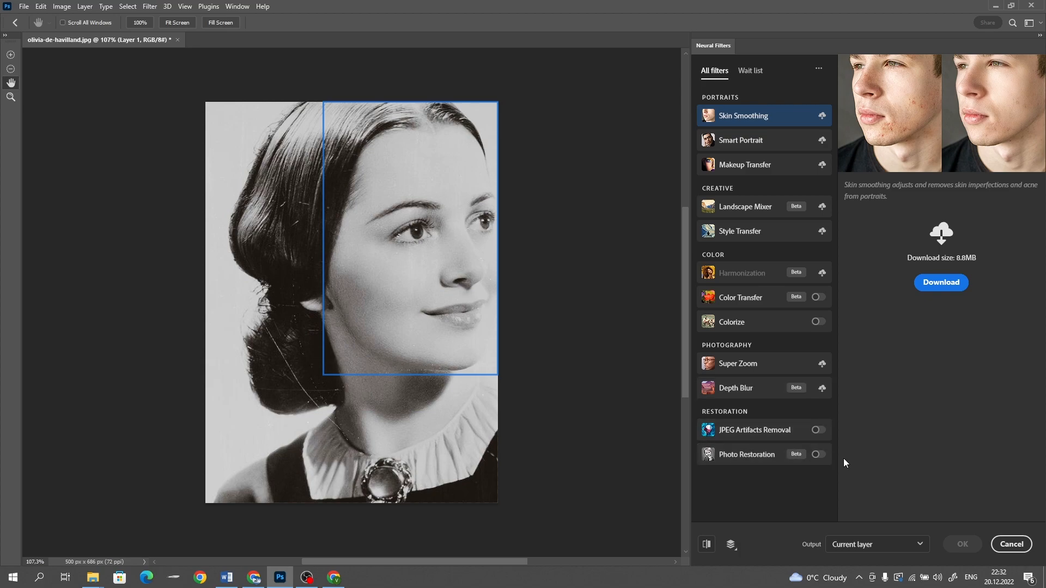
{"action": "left_click", "coordinate": [818, 455]}
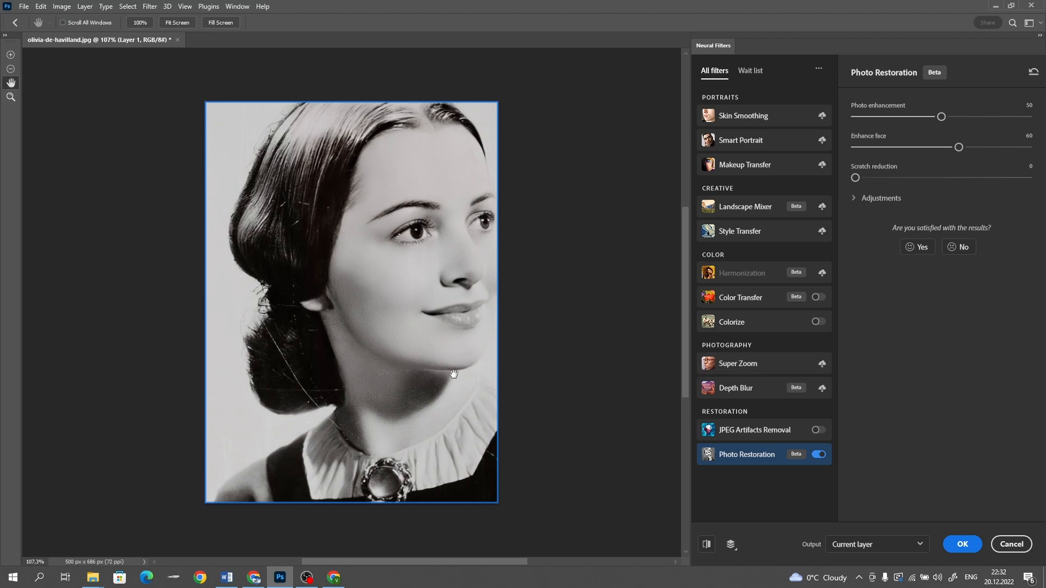
{"action": "left_click", "coordinate": [708, 550]}
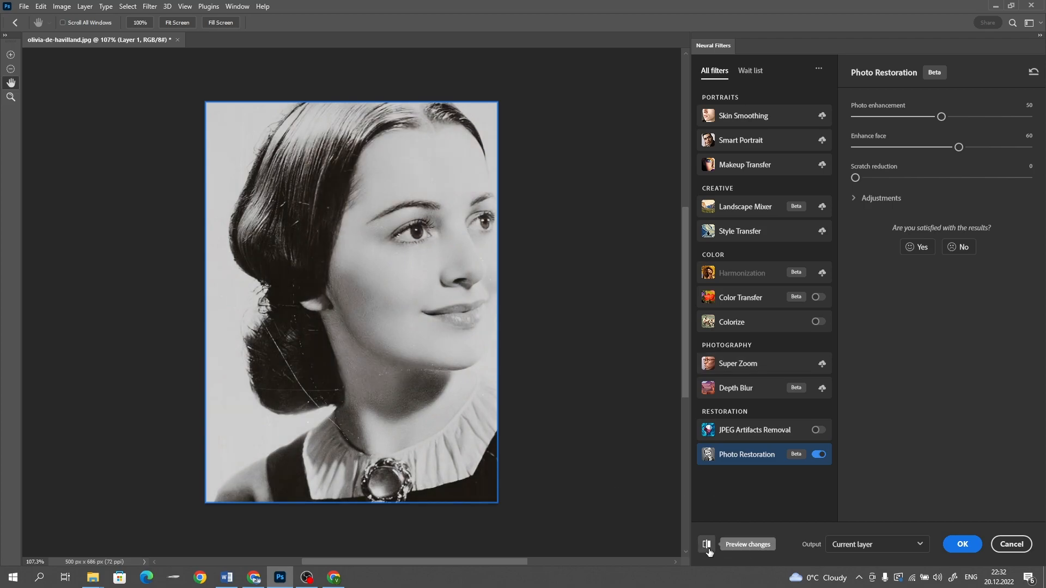
{"action": "left_click", "coordinate": [708, 550]}
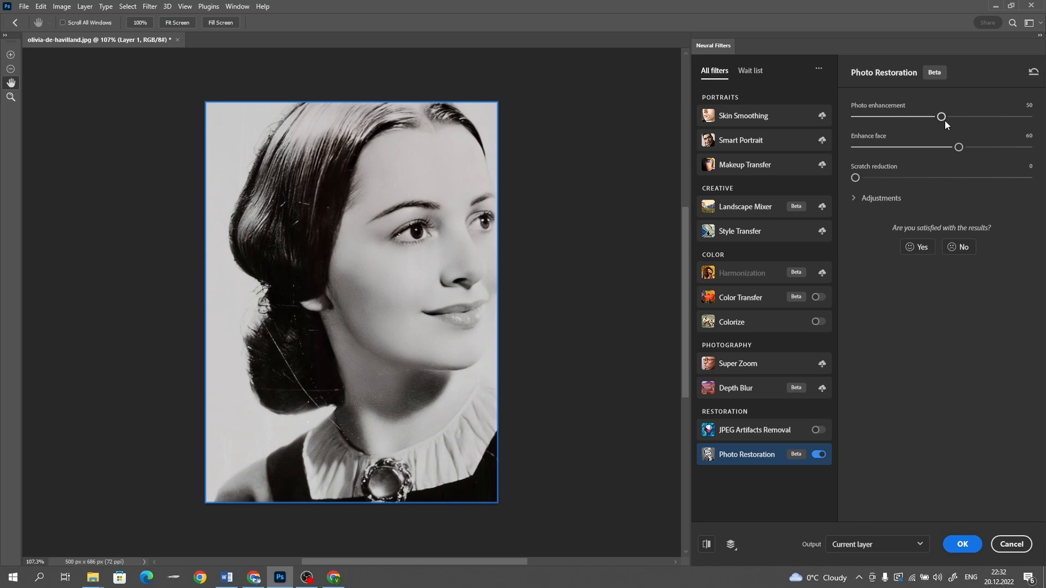
Set the portrait's Photo enhancement to 67 and Enhance face to 77
{"action": "left_click_drag", "start_coordinate": [941, 117], "coordinate": [908, 117]}
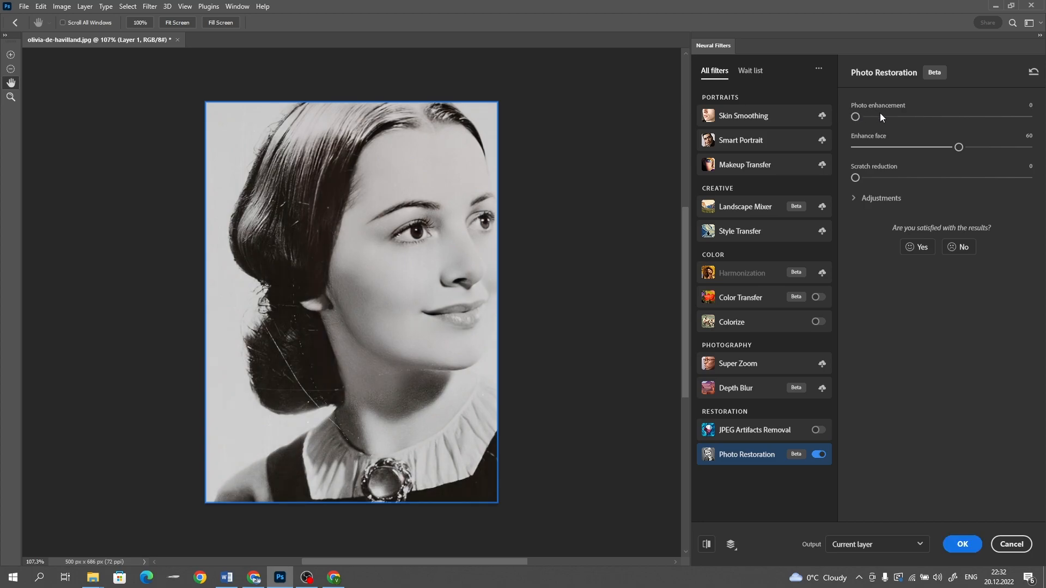
{"action": "left_click_drag", "start_coordinate": [886, 117], "coordinate": [971, 117]}
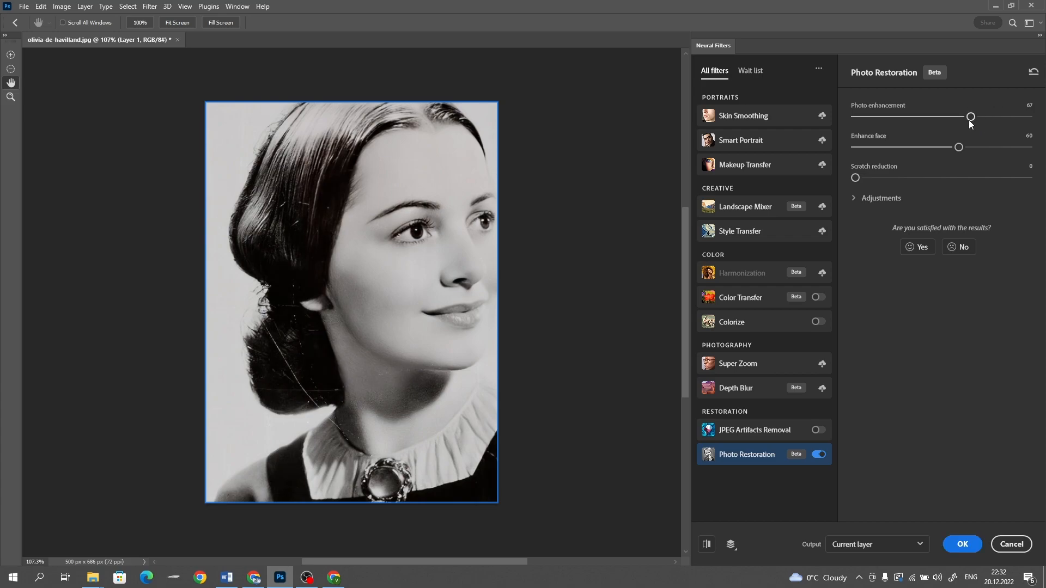
{"action": "left_click_drag", "start_coordinate": [959, 148], "coordinate": [860, 148]}
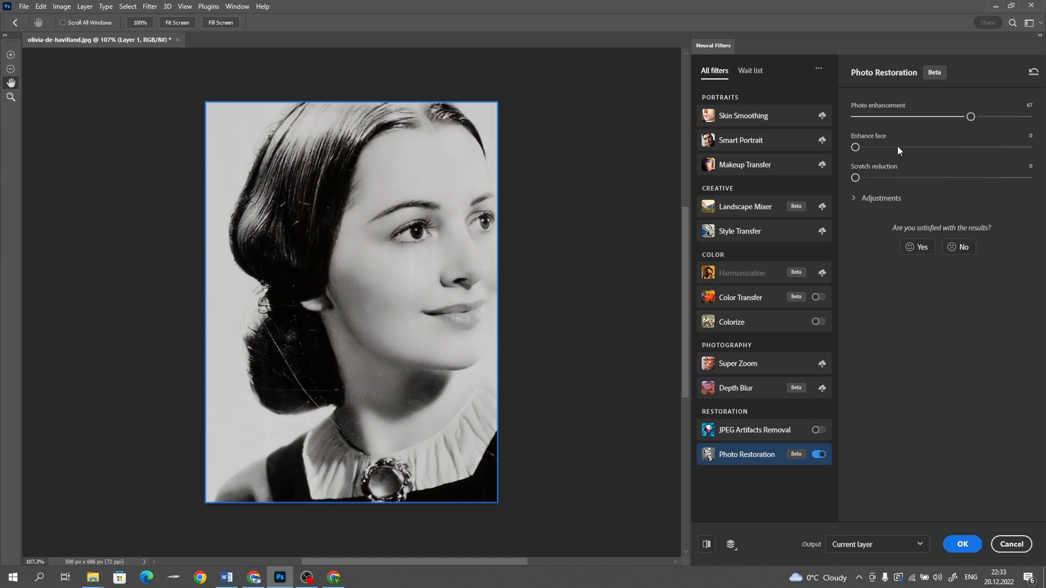
{"action": "left_click_drag", "start_coordinate": [856, 150], "coordinate": [988, 147]}
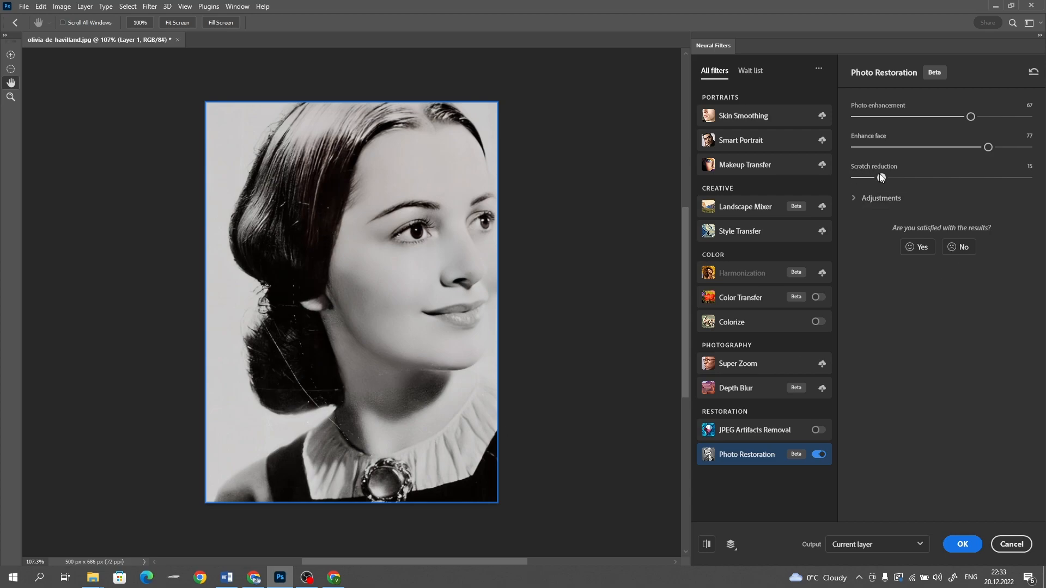
Try Scratch reduction at 59 against the original, settle on 24, and expand the additional restoration adjustments
{"action": "left_click_drag", "start_coordinate": [877, 178], "coordinate": [896, 177]}
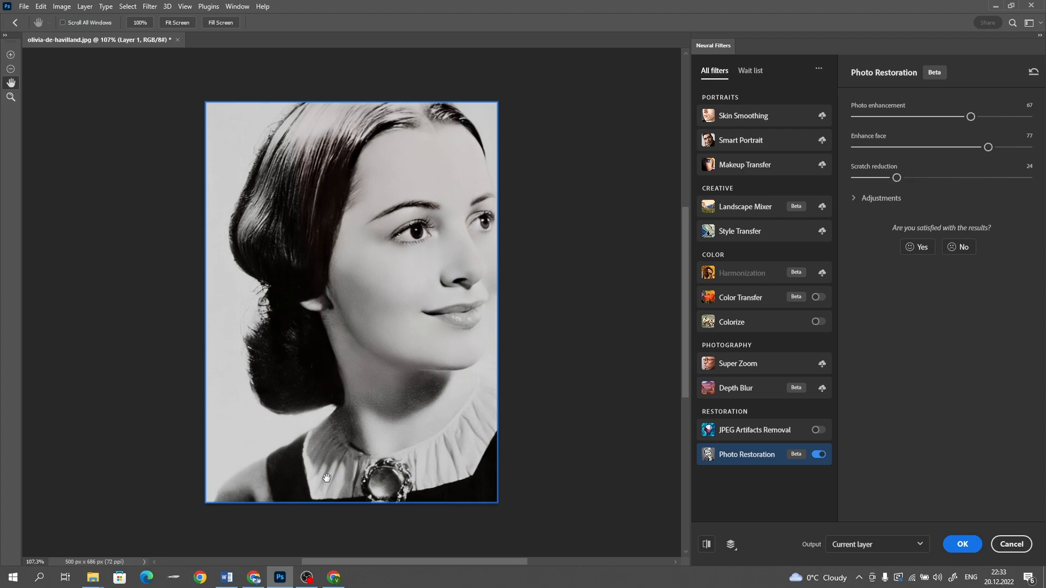
{"action": "left_click", "coordinate": [957, 178]}
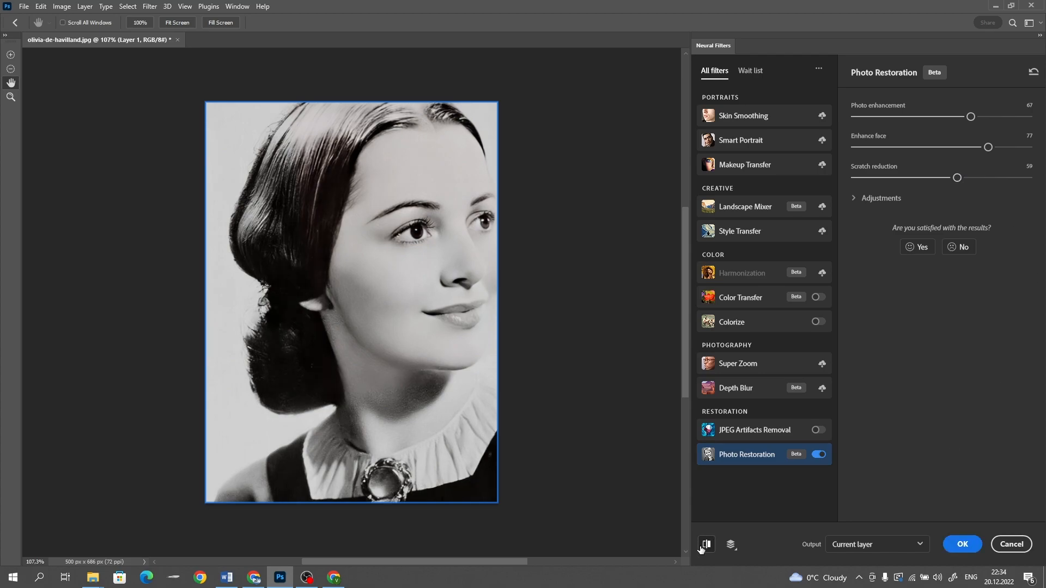
{"action": "left_click", "coordinate": [701, 547]}
{"action": "left_click", "coordinate": [701, 547]}
{"action": "left_click", "coordinate": [701, 547]}
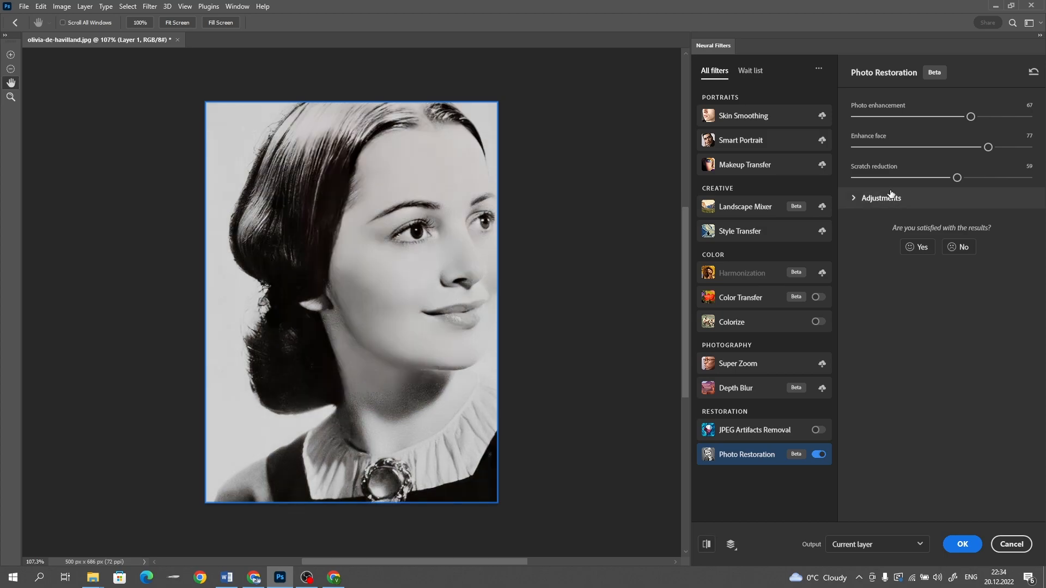
{"action": "left_click", "coordinate": [898, 177]}
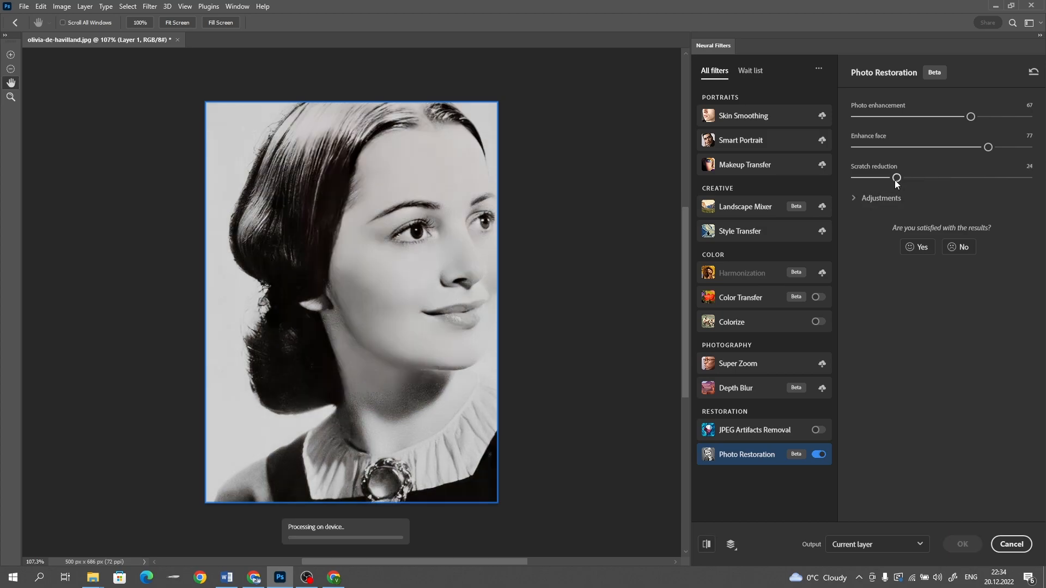
{"action": "left_click", "coordinate": [872, 202]}
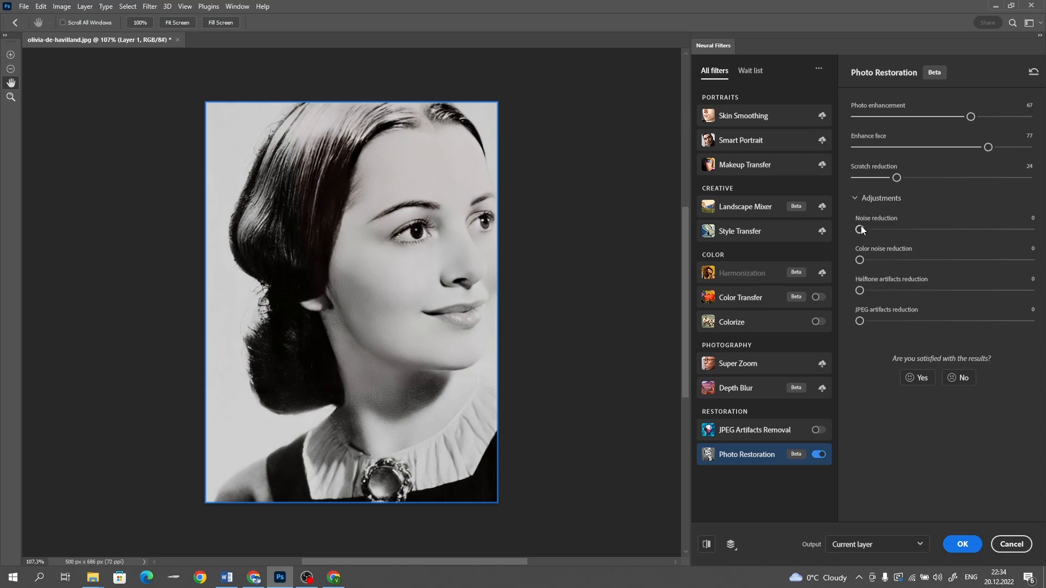
{"action": "left_click_drag", "start_coordinate": [873, 229], "coordinate": [842, 260]}
Enable Colorize with Auto color image alongside Photo Restoration, and apply the filters to the portrait's current layer
{"action": "left_click", "coordinate": [818, 323]}
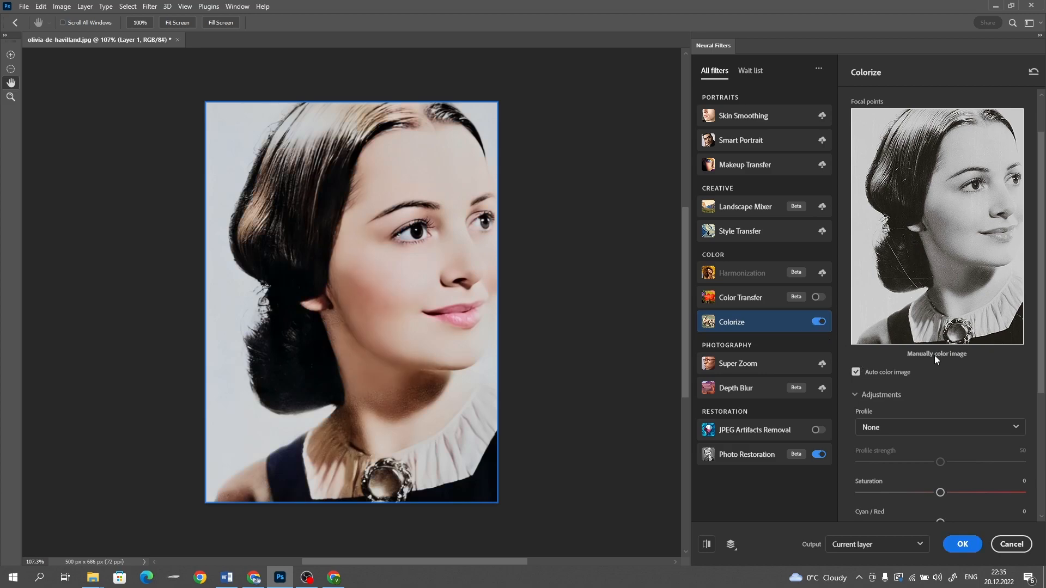
{"action": "scroll", "coordinate": [934, 355], "scroll_direction": "down", "scroll_amount": 5}
{"action": "scroll", "coordinate": [917, 405], "scroll_direction": "up", "scroll_amount": 5}
{"action": "scroll", "coordinate": [917, 408], "scroll_direction": "down", "scroll_amount": 5}
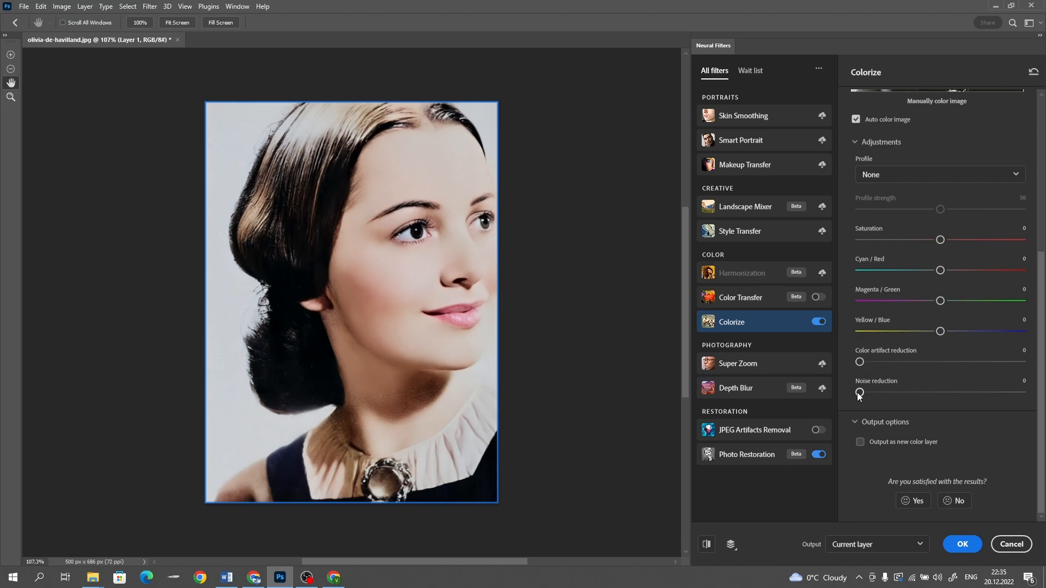
{"action": "left_click_drag", "start_coordinate": [934, 300], "coordinate": [940, 330]}
{"action": "left_click", "coordinate": [963, 545]}
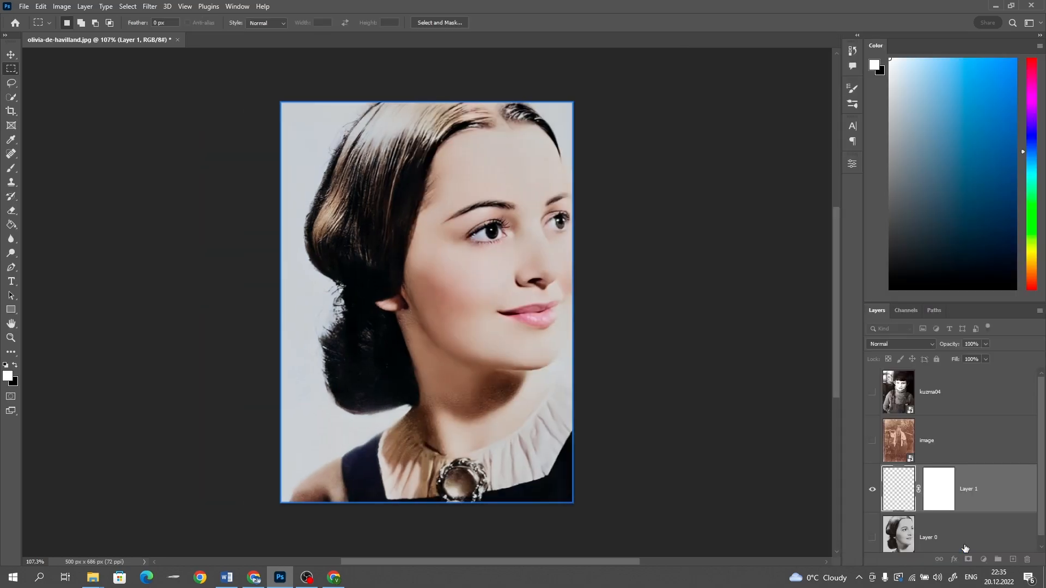
Show and select the sepia photo's "image" layer, enable Photo Restoration in Neural Filters, and compare the preview with the original
{"action": "scroll", "coordinate": [584, 431], "scroll_direction": "down", "scroll_amount": 1}
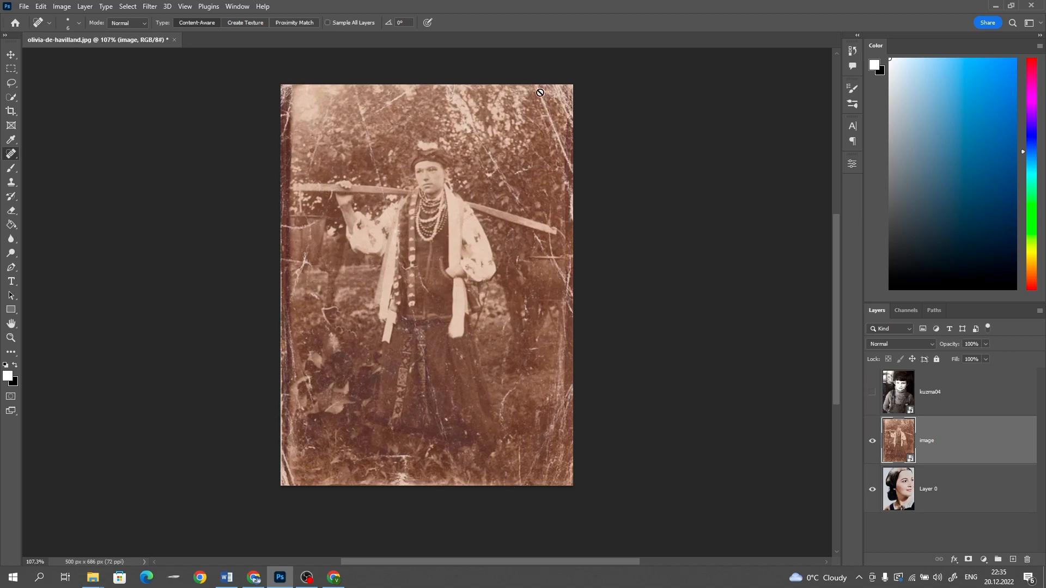
{"action": "left_click", "coordinate": [150, 7]}
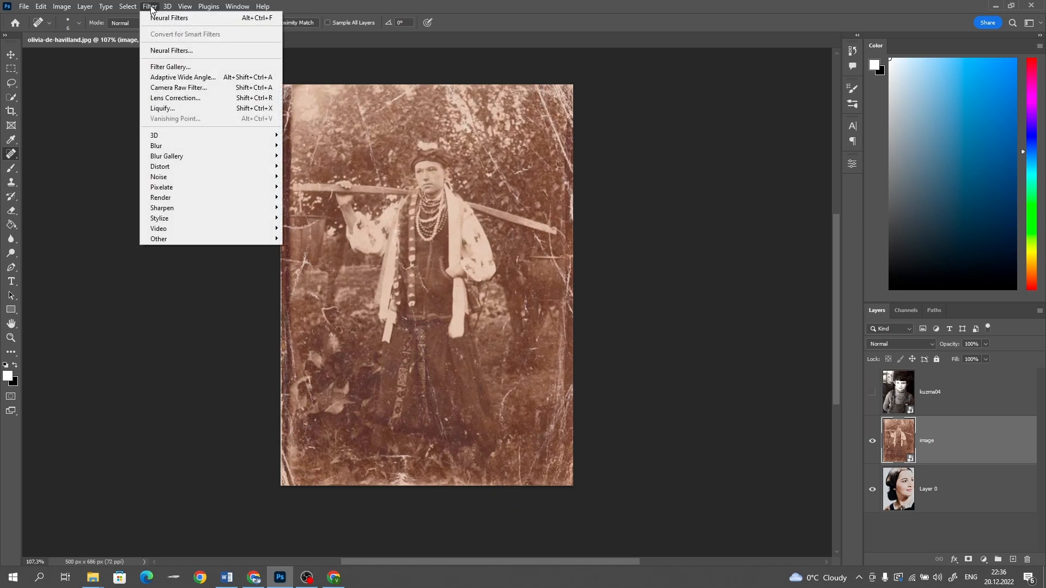
{"action": "left_click", "coordinate": [171, 50]}
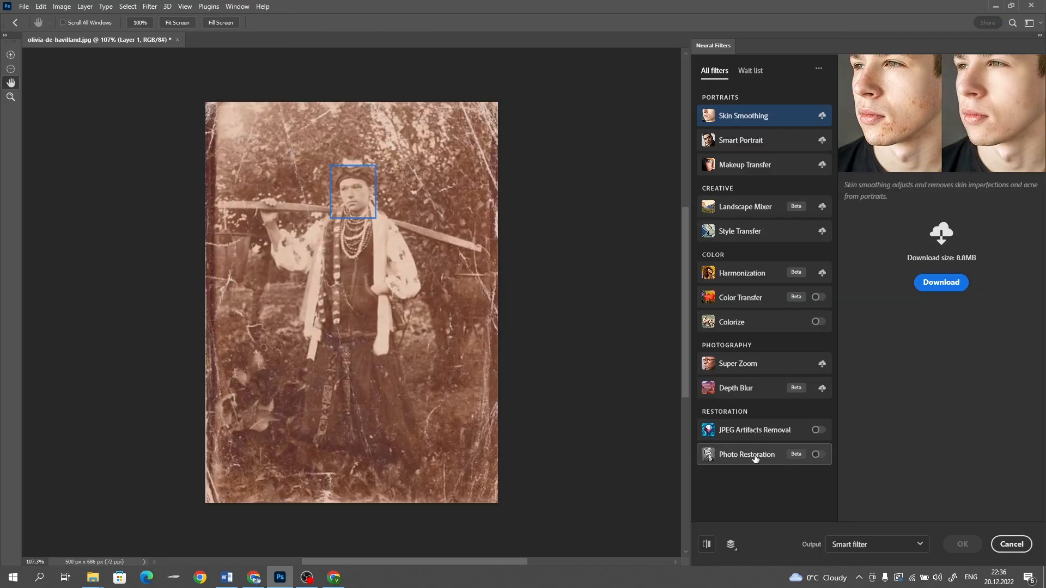
{"action": "left_click", "coordinate": [817, 455]}
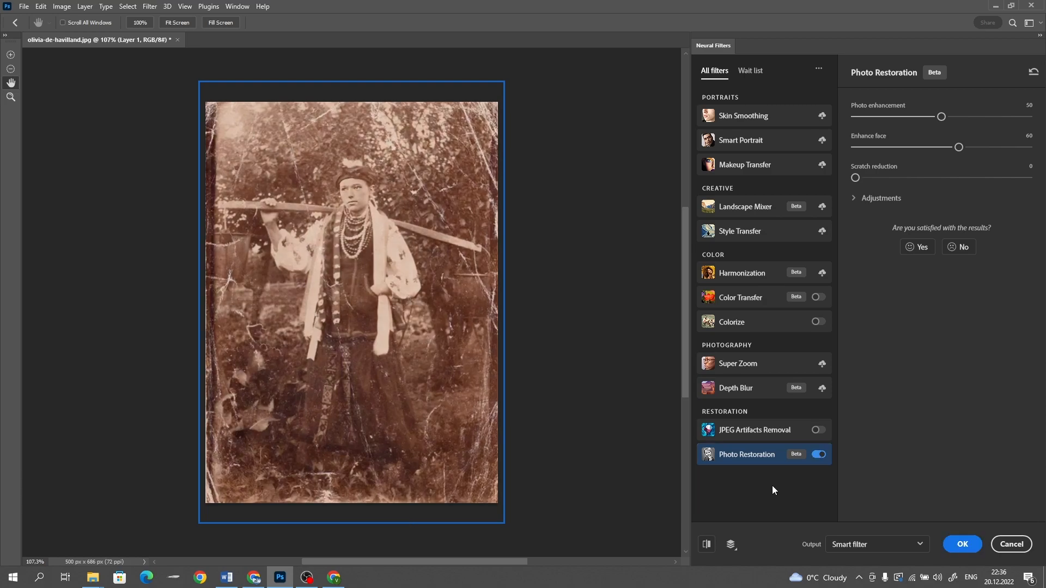
{"action": "left_click", "coordinate": [707, 545]}
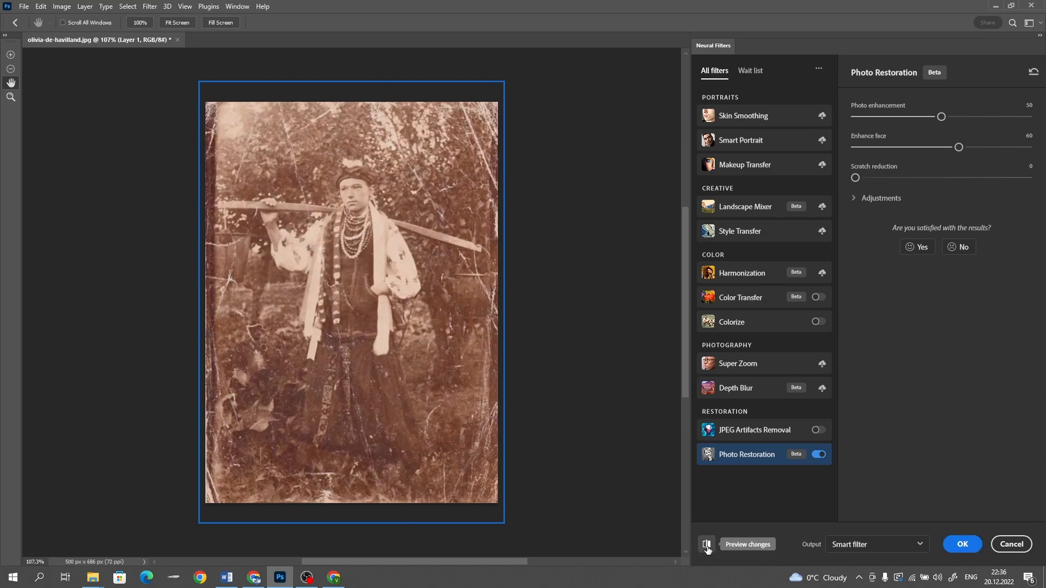
{"action": "left_click", "coordinate": [706, 545]}
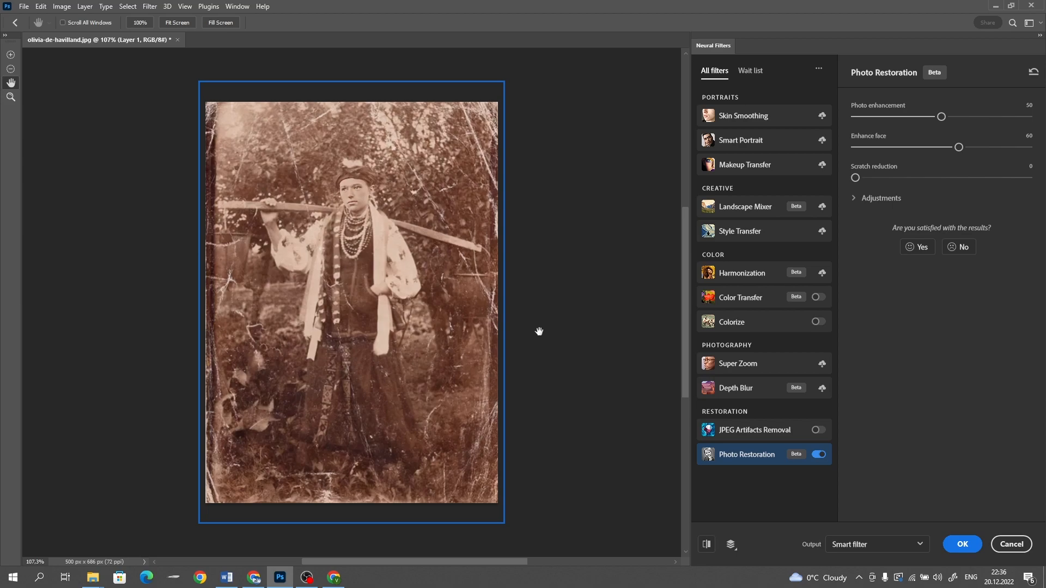
Inspect the restored face up close and set the sepia photo's Photo enhancement to 57
{"action": "scroll", "coordinate": [333, 169], "scroll_direction": "up", "scroll_amount": 4}
{"action": "scroll", "coordinate": [338, 170], "scroll_direction": "up", "scroll_amount": 5}
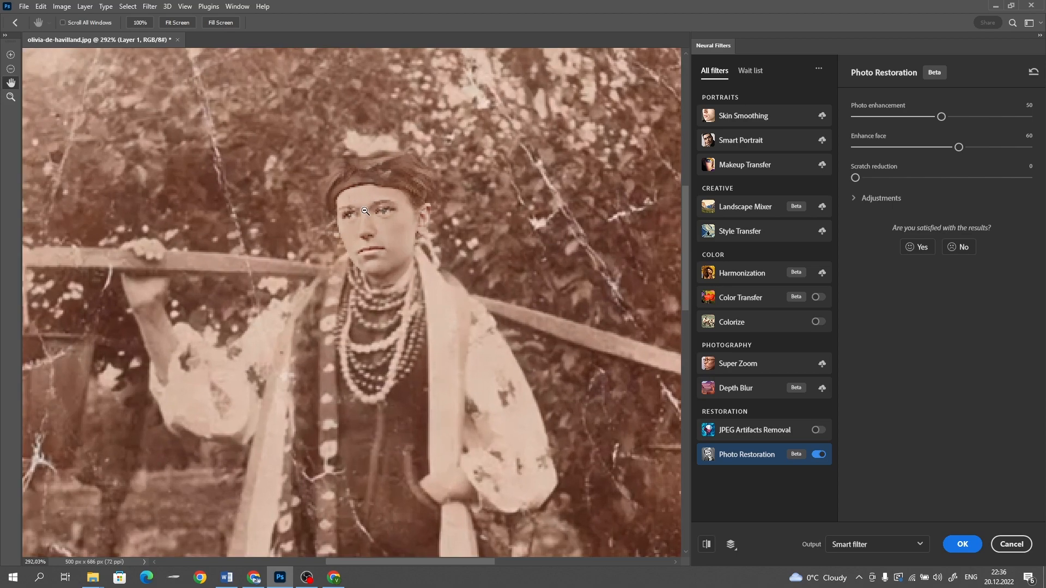
{"action": "scroll", "coordinate": [375, 204], "scroll_direction": "down", "scroll_amount": 4}
{"action": "scroll", "coordinate": [418, 221], "scroll_direction": "down", "scroll_amount": 10}
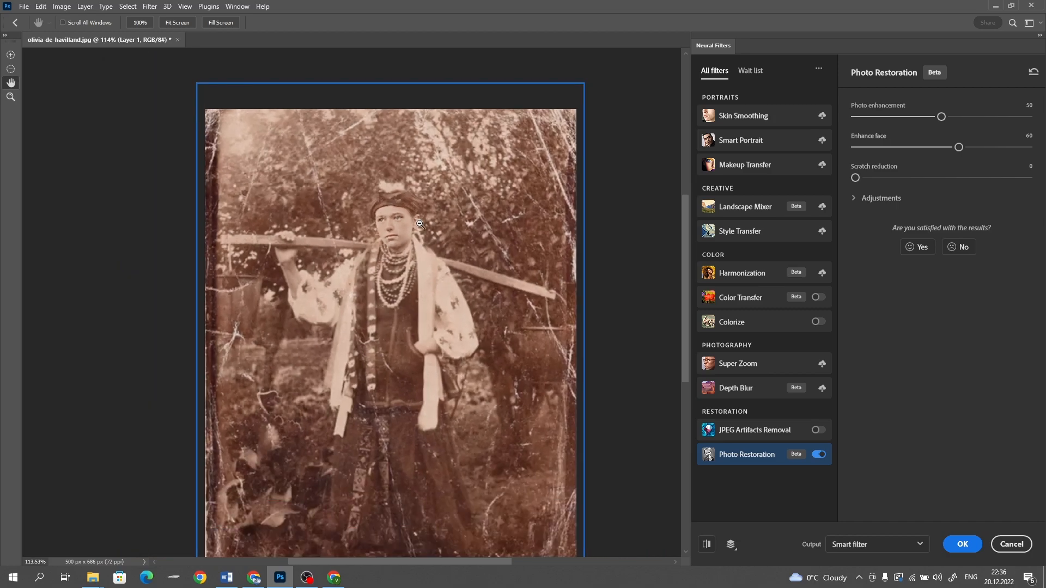
{"action": "scroll", "coordinate": [419, 223], "scroll_direction": "up", "scroll_amount": 3}
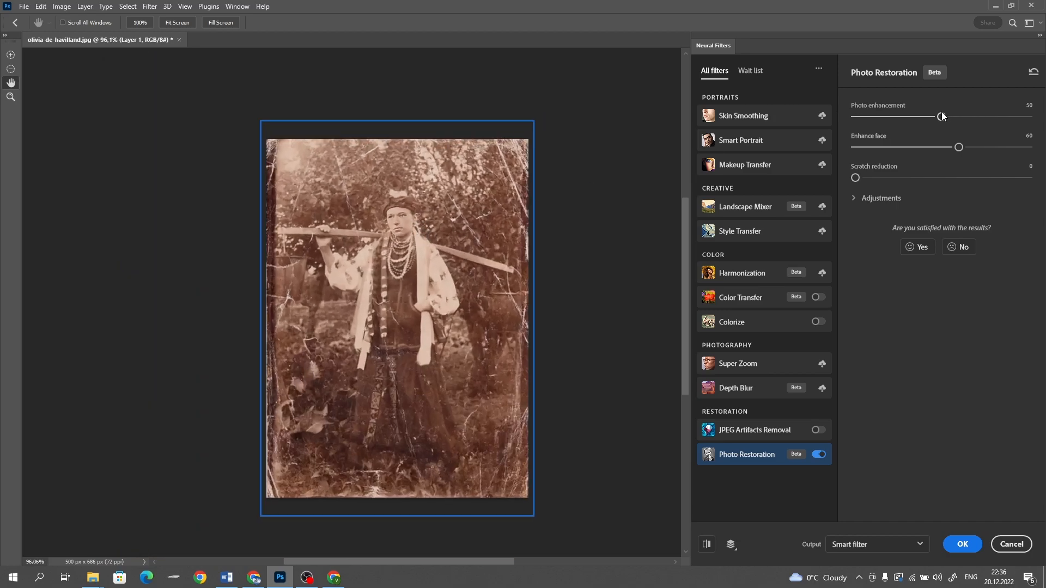
{"action": "mouse_move", "coordinate": [962, 116]}
{"action": "left_mouse_down"}
{"action": "mouse_move", "coordinate": [974, 118]}
{"action": "mouse_move", "coordinate": [962, 117]}
{"action": "left_mouse_up"}
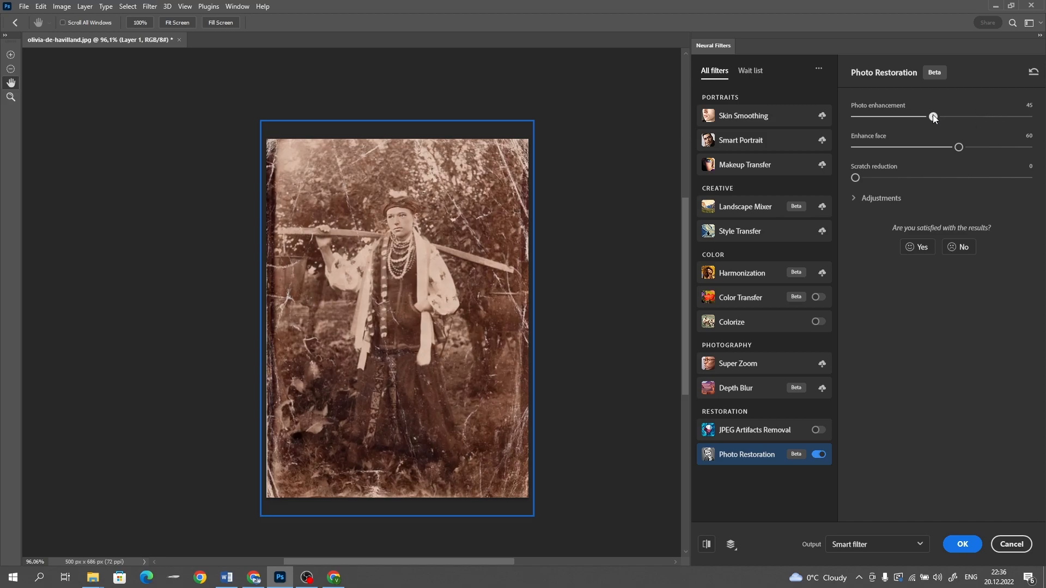
{"action": "left_click_drag", "start_coordinate": [936, 117], "coordinate": [954, 116]}
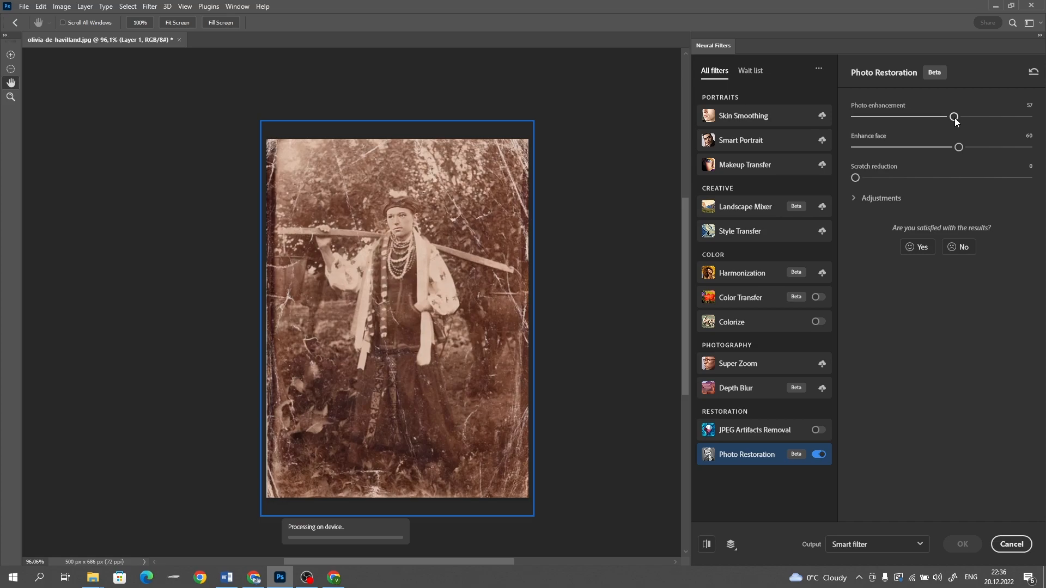
Try Enhance face at 0 and at 100 on the sepia photo, checking the face up close each time
{"action": "scroll", "coordinate": [414, 183], "scroll_direction": "up", "scroll_amount": 6}
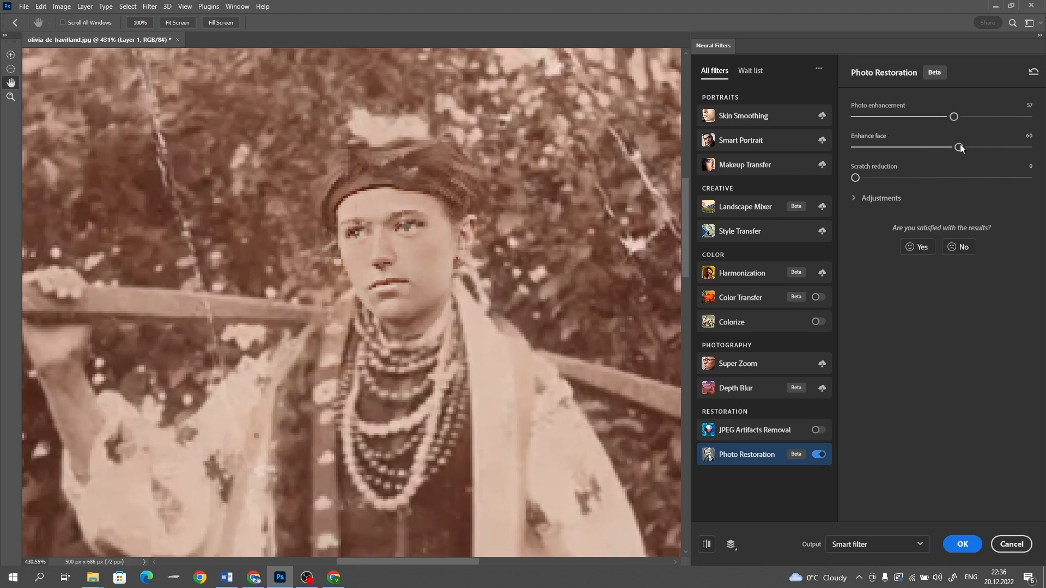
{"action": "left_click_drag", "start_coordinate": [959, 147], "coordinate": [853, 145]}
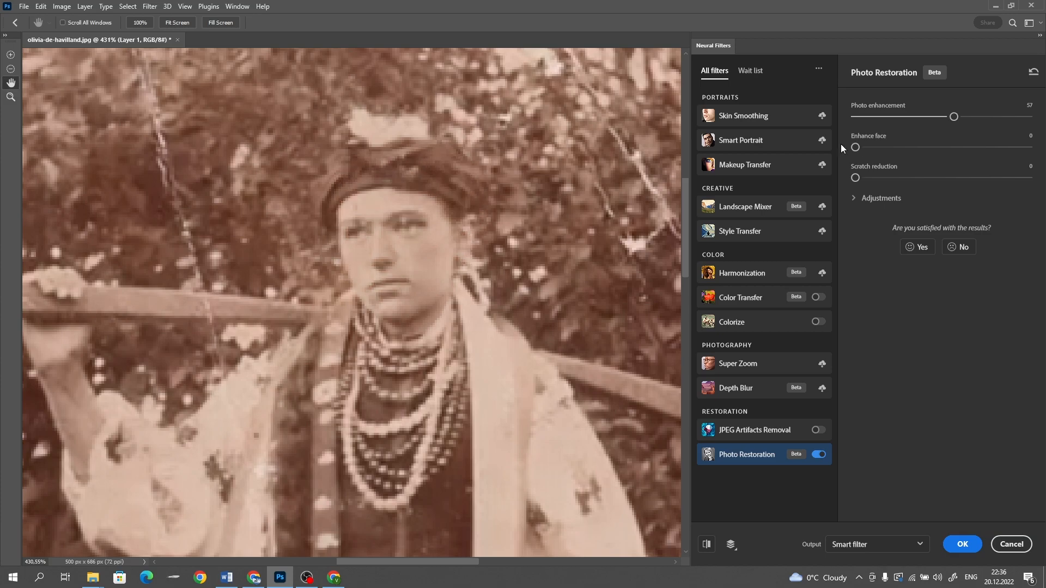
{"action": "scroll", "coordinate": [420, 283], "scroll_direction": "down", "scroll_amount": 2}
{"action": "scroll", "coordinate": [420, 283], "scroll_direction": "down", "scroll_amount": 4}
{"action": "scroll", "coordinate": [423, 318], "scroll_direction": "up", "scroll_amount": 6}
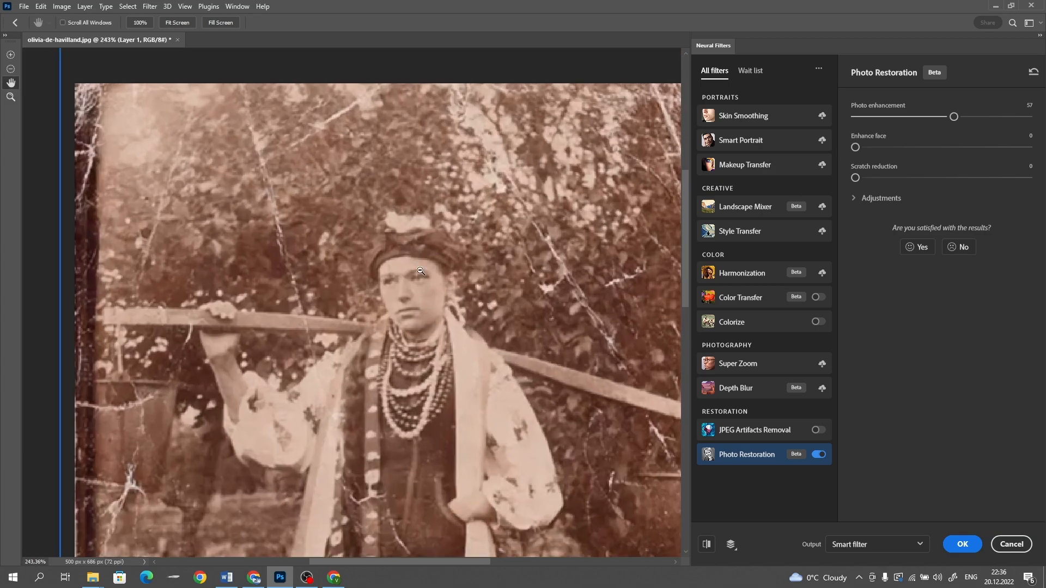
{"action": "scroll", "coordinate": [424, 318], "scroll_direction": "down", "scroll_amount": 2}
{"action": "left_click_drag", "start_coordinate": [868, 146], "coordinate": [1028, 147]}
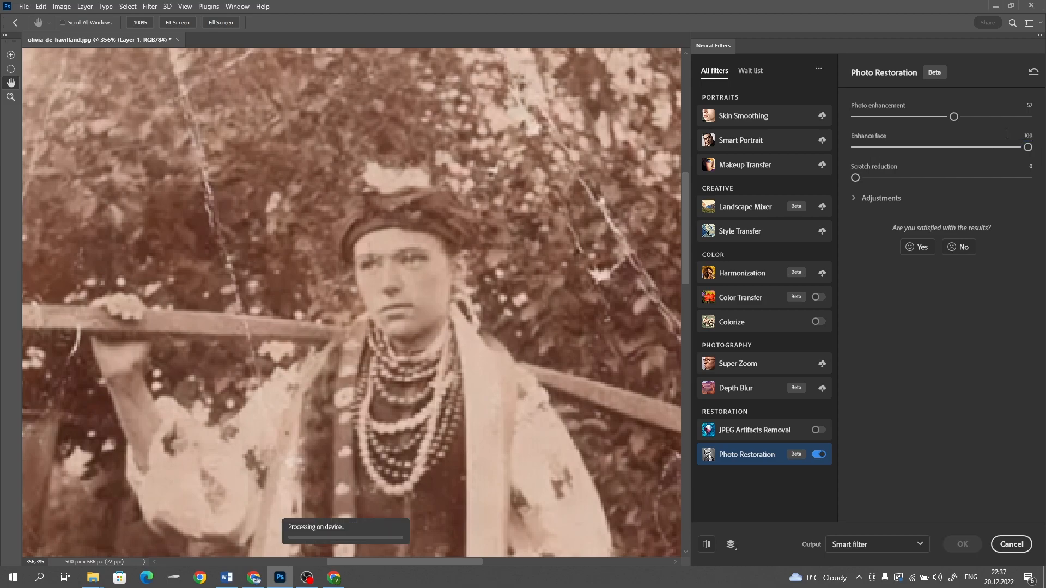
{"action": "scroll", "coordinate": [388, 343], "scroll_direction": "down", "scroll_amount": 3}
{"action": "scroll", "coordinate": [388, 343], "scroll_direction": "up", "scroll_amount": 3}
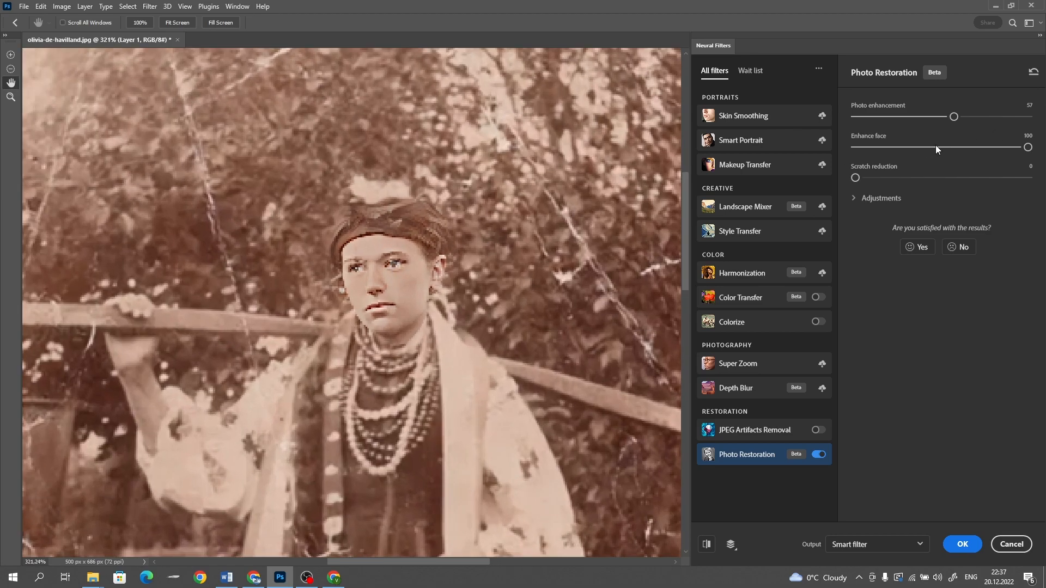
Set the sepia photo's Enhance face to 47 and check the overall picture
{"action": "left_click", "coordinate": [935, 146]}
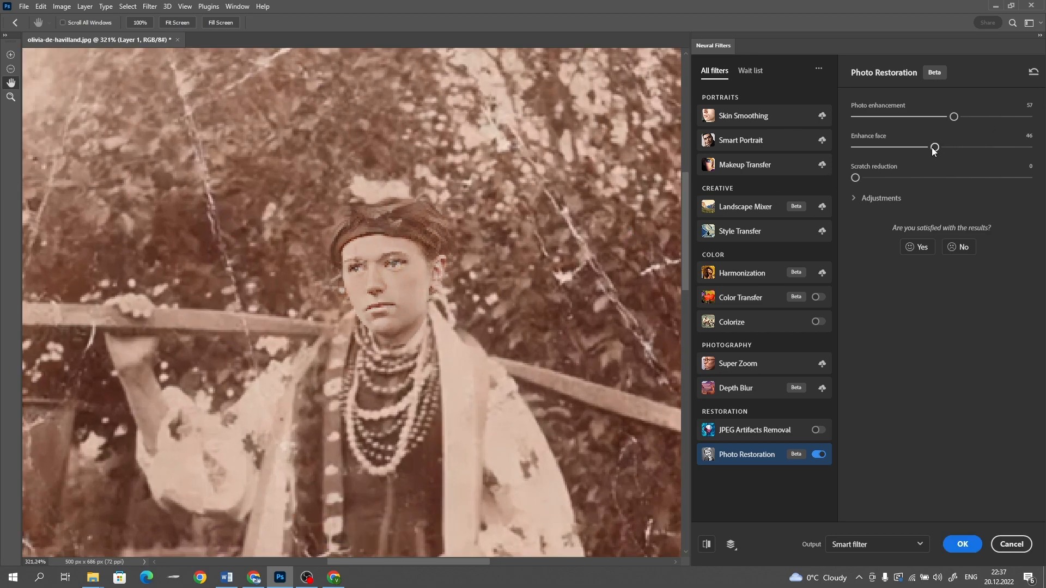
{"action": "left_click_drag", "start_coordinate": [932, 147], "coordinate": [936, 148]}
{"action": "scroll", "coordinate": [444, 333], "scroll_direction": "down", "scroll_amount": 14}
{"action": "scroll", "coordinate": [440, 443], "scroll_direction": "up", "scroll_amount": 7}
{"action": "scroll", "coordinate": [431, 445], "scroll_direction": "down", "scroll_amount": 1}
{"action": "scroll", "coordinate": [430, 447], "scroll_direction": "down", "scroll_amount": 1}
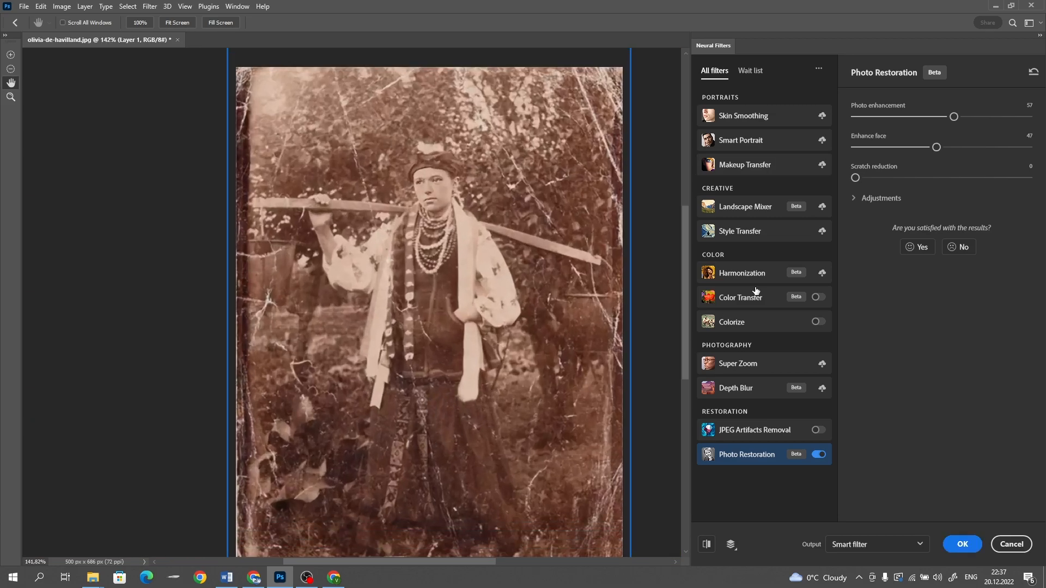
Set the sepia photo's Scratch reduction to 40 and Noise reduction to 8, and enable the Colorize filter
{"action": "scroll", "coordinate": [534, 230], "scroll_direction": "down", "scroll_amount": 2}
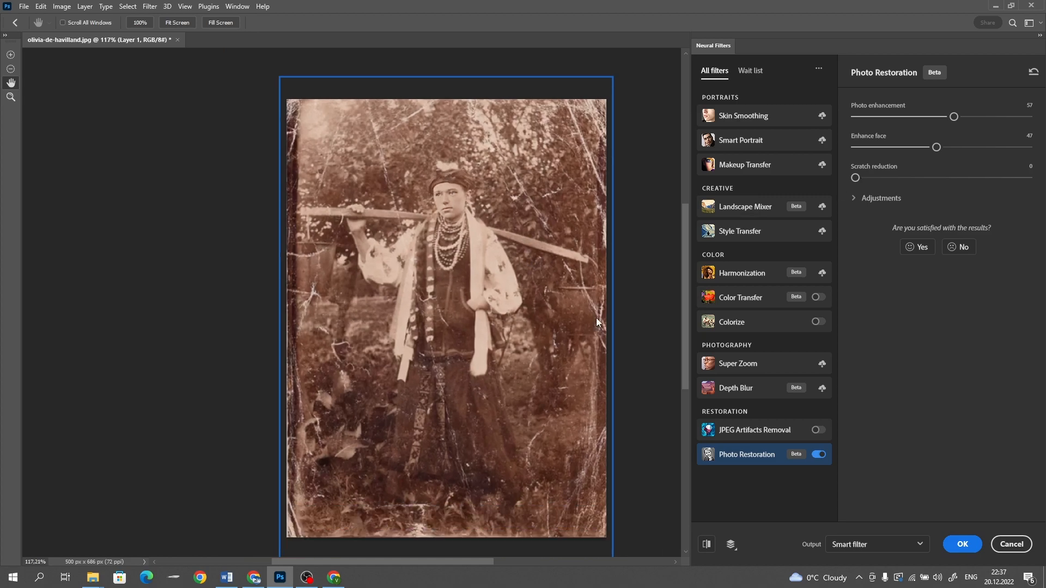
{"action": "left_click_drag", "start_coordinate": [904, 177], "coordinate": [913, 180]}
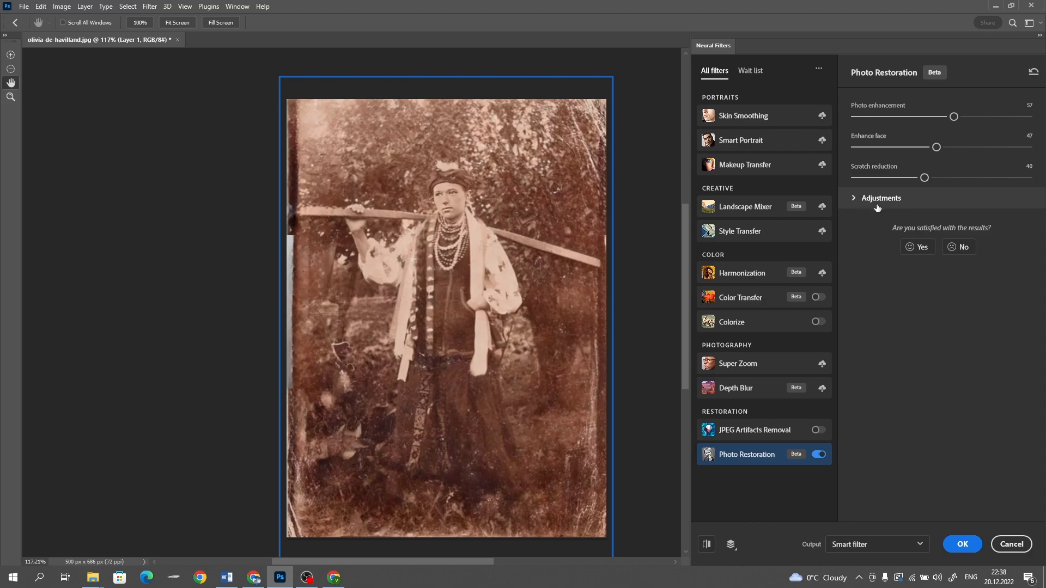
{"action": "left_click", "coordinate": [855, 205]}
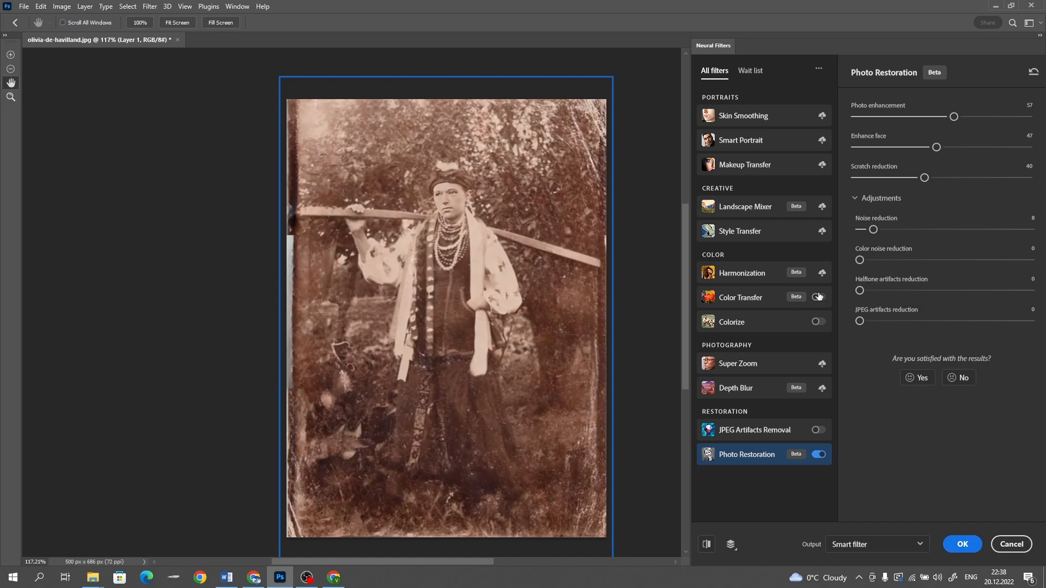
{"action": "left_click", "coordinate": [817, 322]}
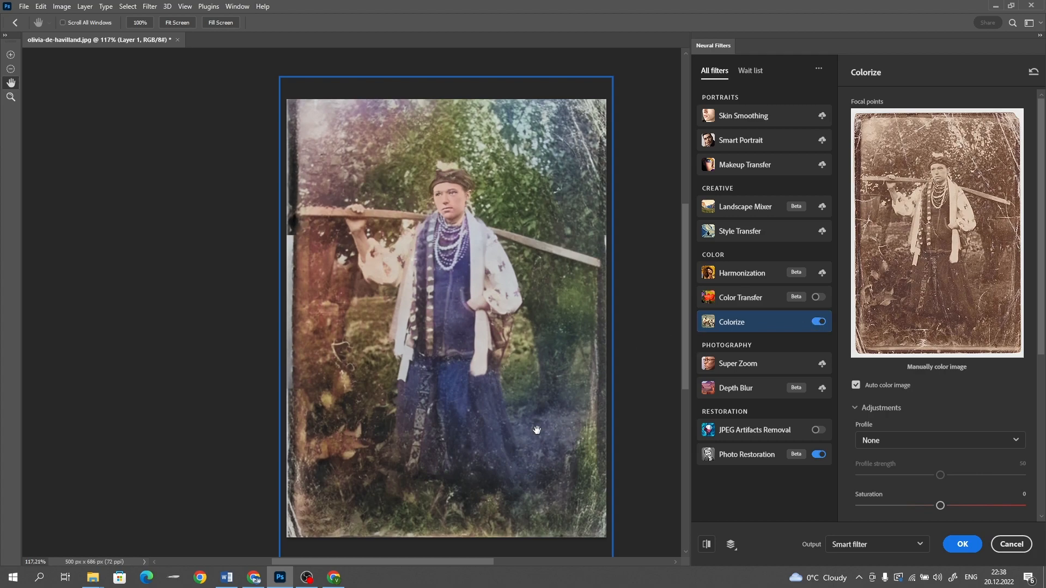
{"action": "left_click_drag", "start_coordinate": [532, 401], "coordinate": [507, 393]}
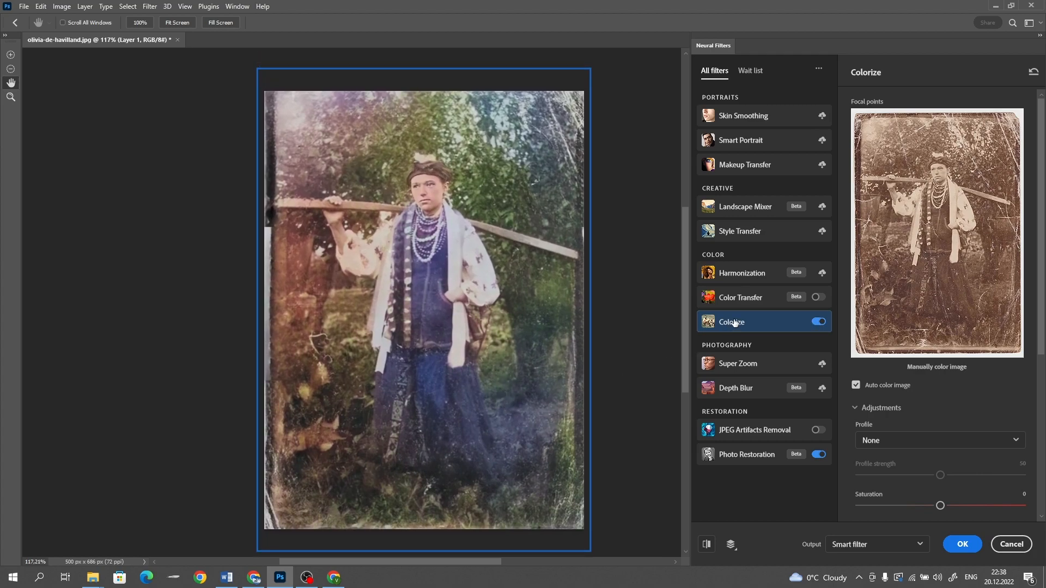
Try the Retro high contrast, Retro light yellow and Retro brown Colorize profiles on the sepia photo, and return the profile to None
{"action": "left_click", "coordinate": [895, 441]}
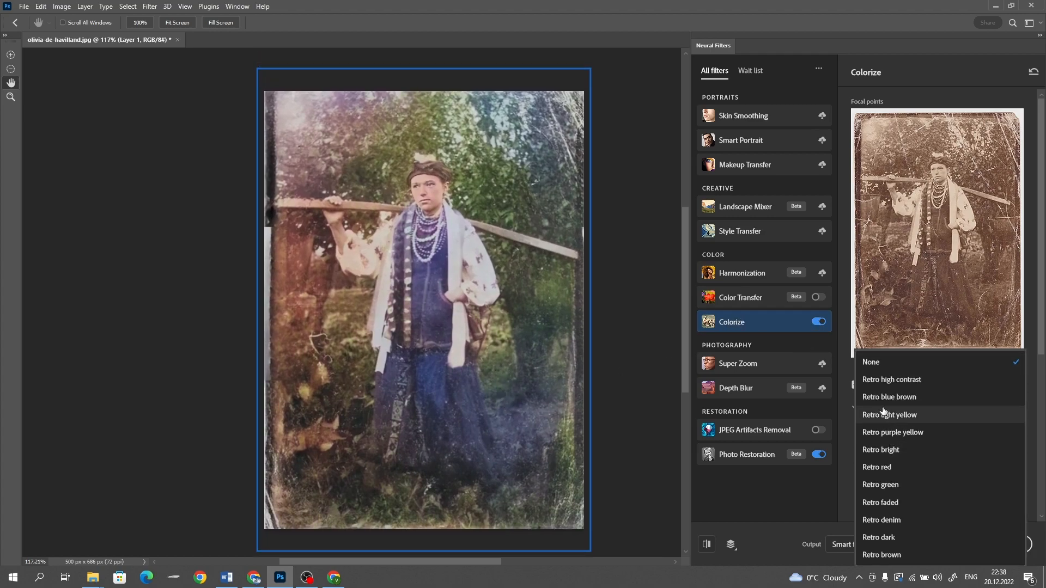
{"action": "left_click", "coordinate": [890, 380]}
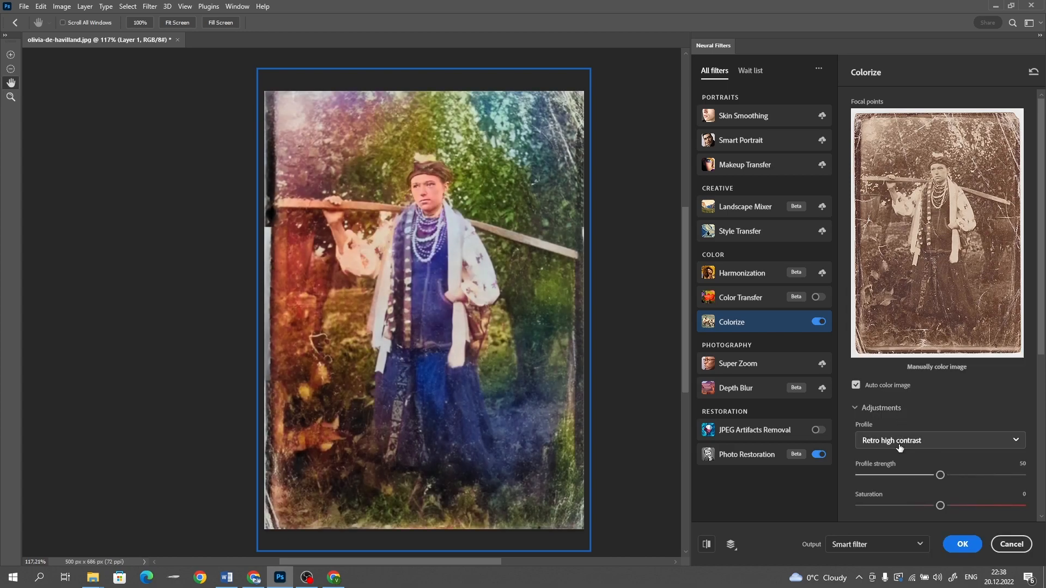
{"action": "left_click", "coordinate": [896, 441]}
{"action": "left_click", "coordinate": [899, 415]}
{"action": "scroll", "coordinate": [896, 463], "scroll_direction": "down", "scroll_amount": 1}
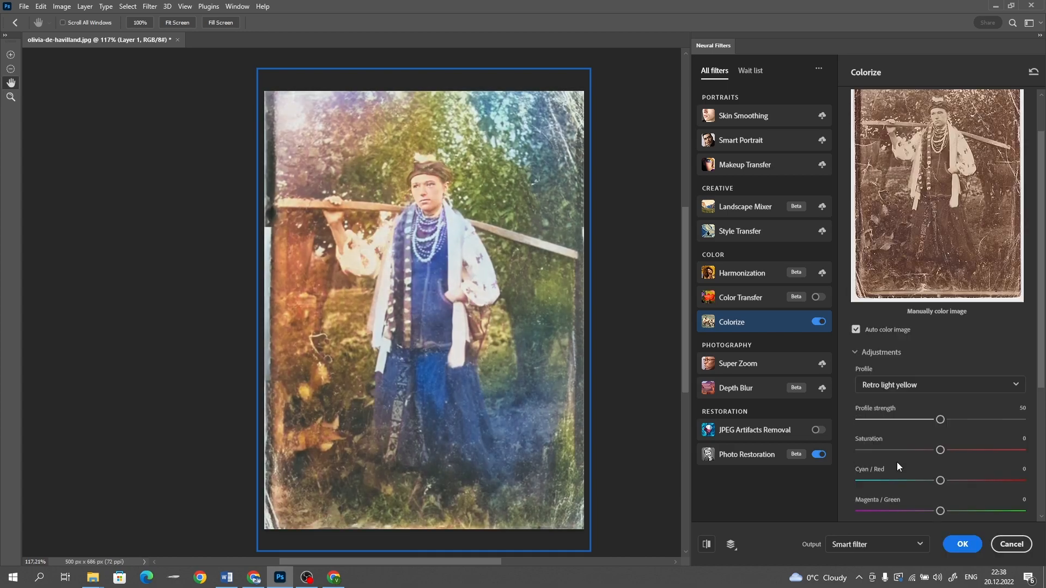
{"action": "left_click", "coordinate": [904, 387]}
{"action": "left_click", "coordinate": [891, 553]}
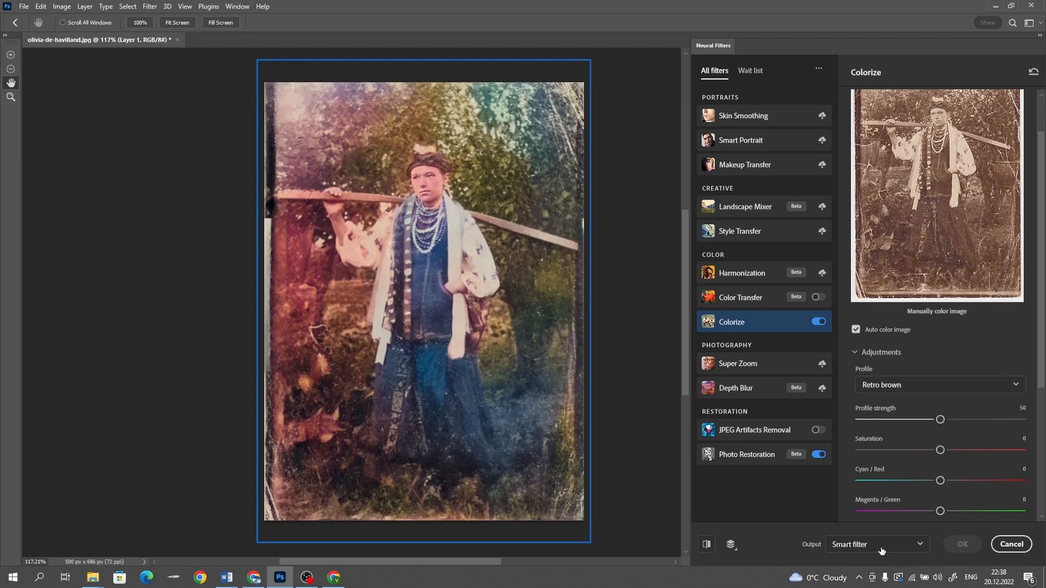
{"action": "left_click", "coordinate": [893, 386]}
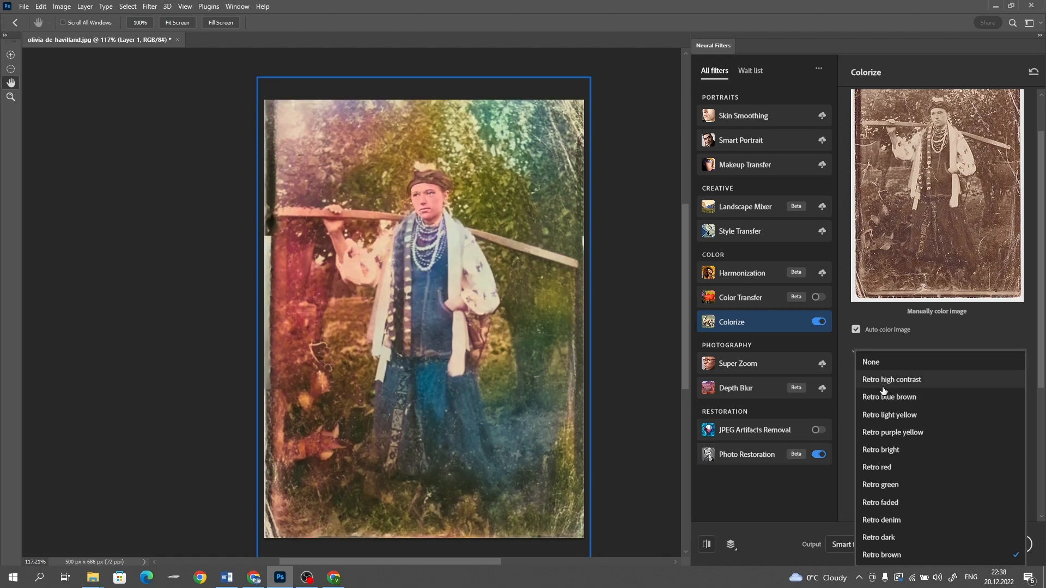
{"action": "left_click", "coordinate": [891, 379]}
{"action": "left_click", "coordinate": [918, 388]}
{"action": "left_click", "coordinate": [887, 362]}
{"action": "left_click", "coordinate": [905, 384]}
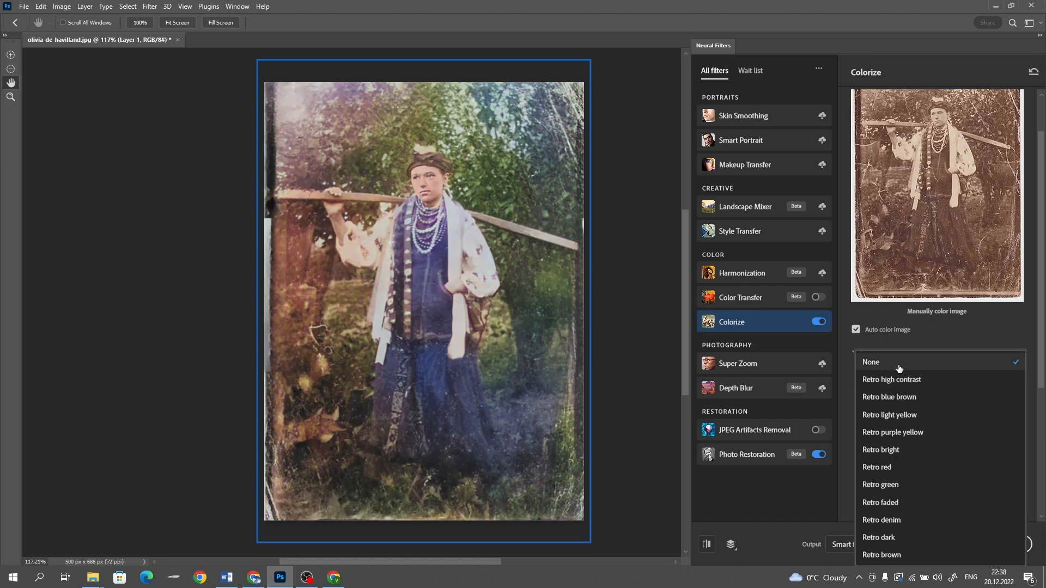
{"action": "left_click", "coordinate": [888, 362]}
Try Colorize's Color artifact reduction at 52 on the sepia photo and set it back to 0
{"action": "left_click", "coordinate": [858, 385]}
{"action": "left_click", "coordinate": [858, 384]}
{"action": "scroll", "coordinate": [896, 409], "scroll_direction": "down", "scroll_amount": 3}
{"action": "scroll", "coordinate": [877, 361], "scroll_direction": "down", "scroll_amount": 2}
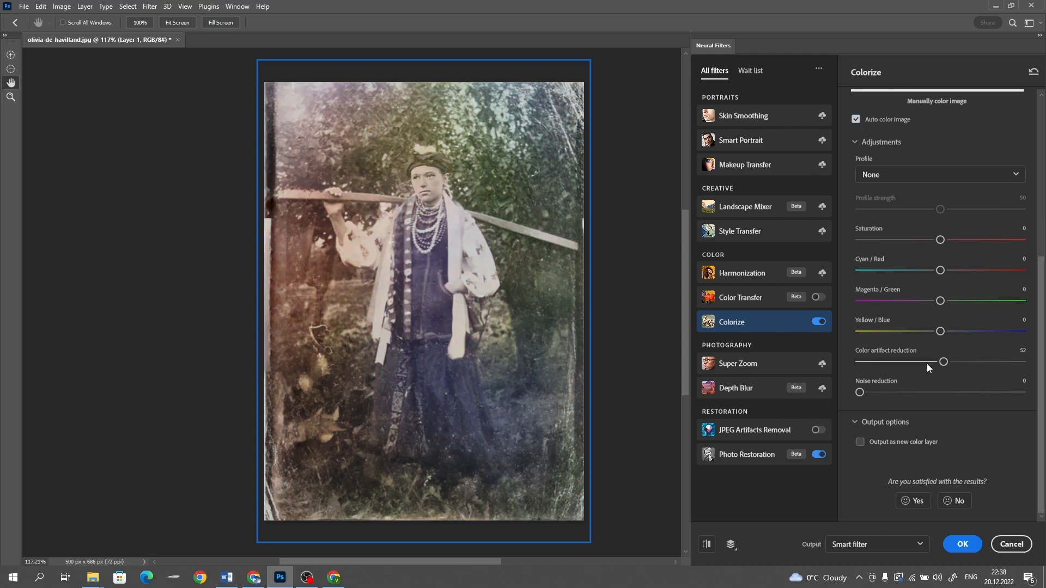
{"action": "left_click_drag", "start_coordinate": [866, 362], "coordinate": [848, 381]}
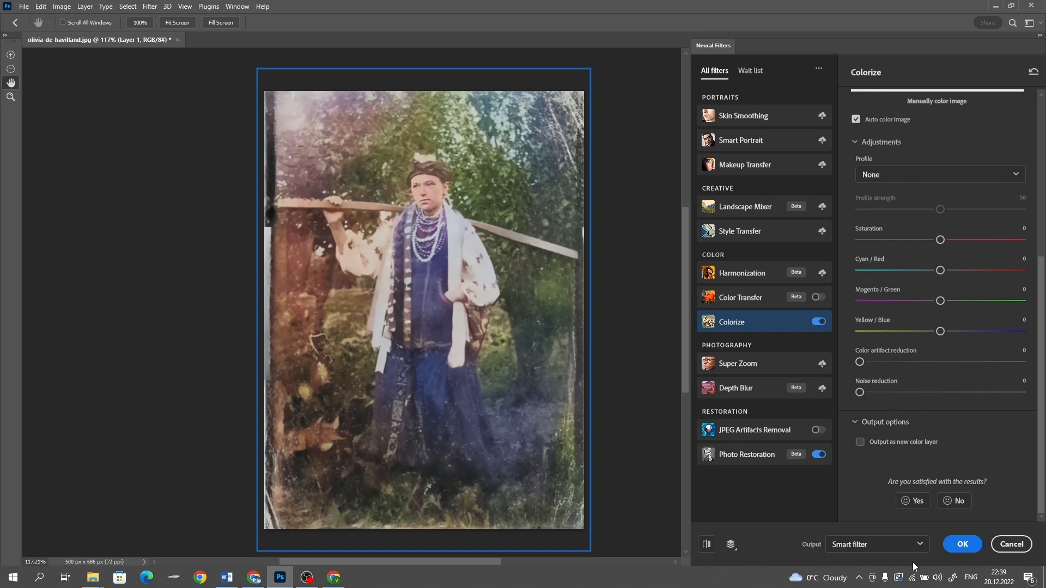
Apply the Neural Filters to the sepia photo as a smart filter and switch to the Move tool
{"action": "left_click", "coordinate": [962, 544]}
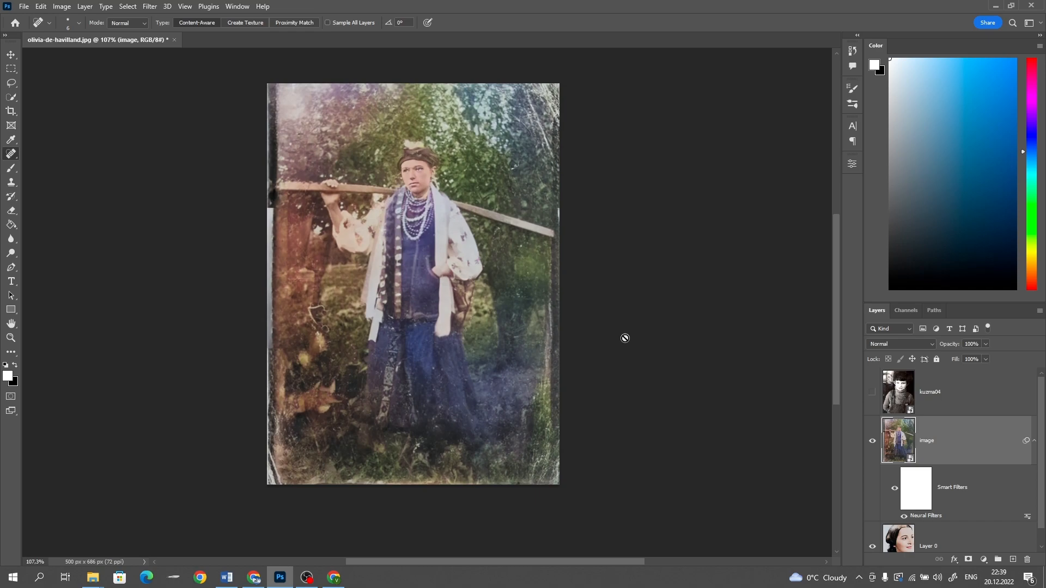
{"action": "left_click", "coordinate": [7, 54]}
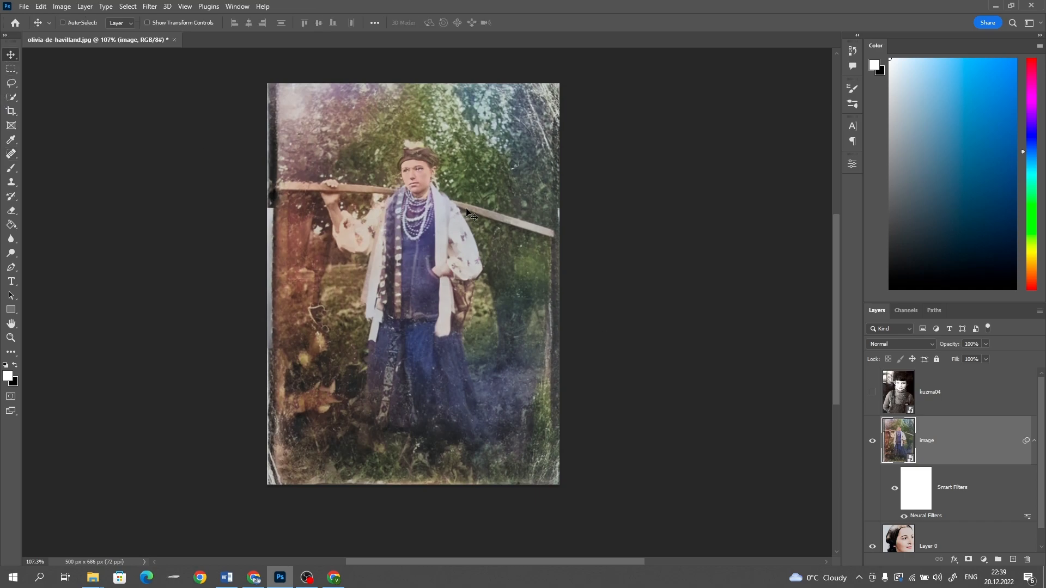
Show and select the black-and-white "kuzma04" layer and enable Photo Restoration in Neural Filters
{"action": "left_click", "coordinate": [872, 392]}
{"action": "left_click", "coordinate": [877, 400]}
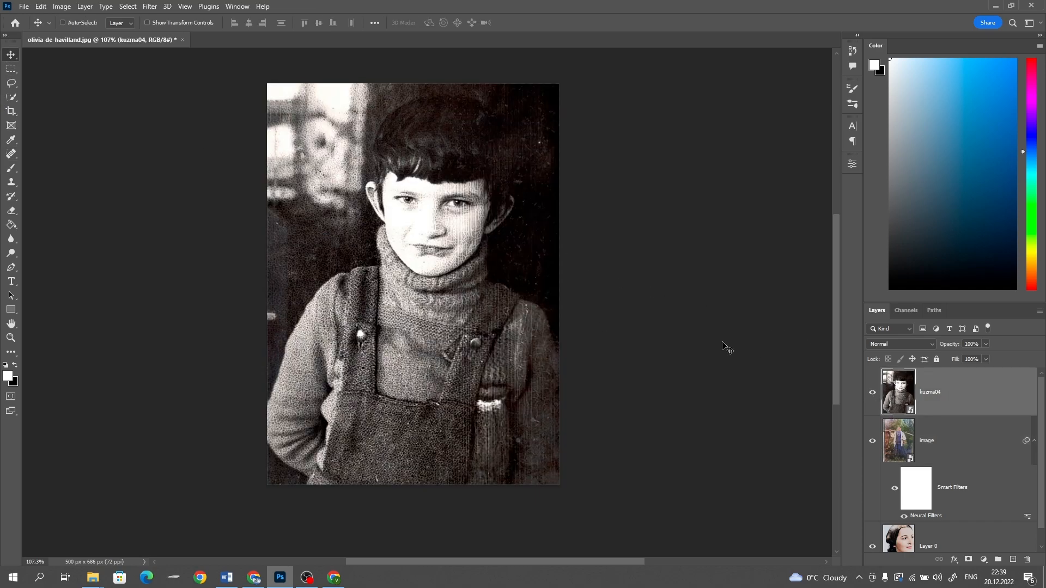
{"action": "left_click", "coordinate": [150, 6]}
{"action": "mouse_move", "coordinate": [150, 7]}
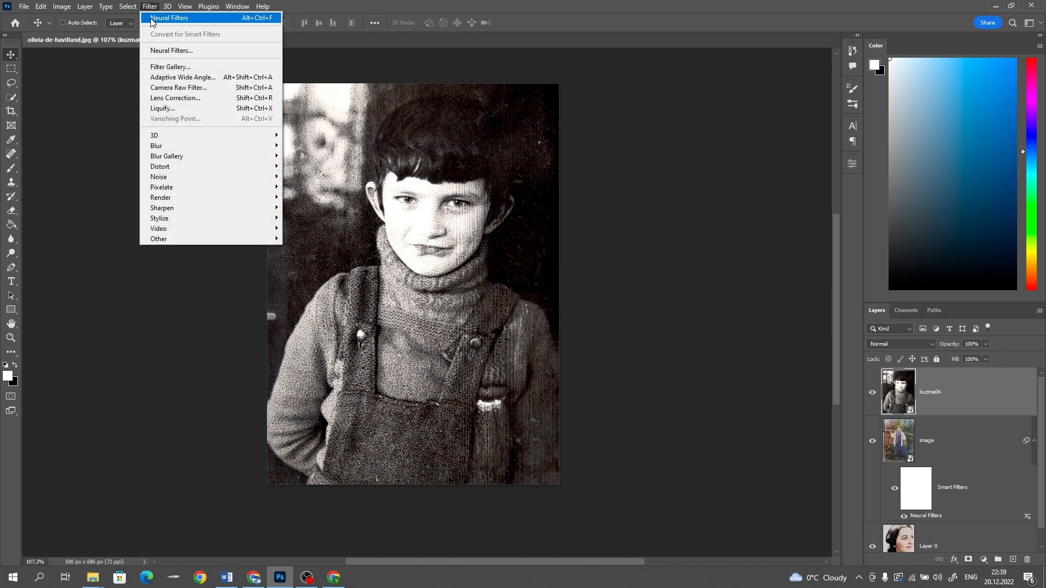
{"action": "left_click", "coordinate": [164, 52]}
{"action": "left_click", "coordinate": [819, 455]}
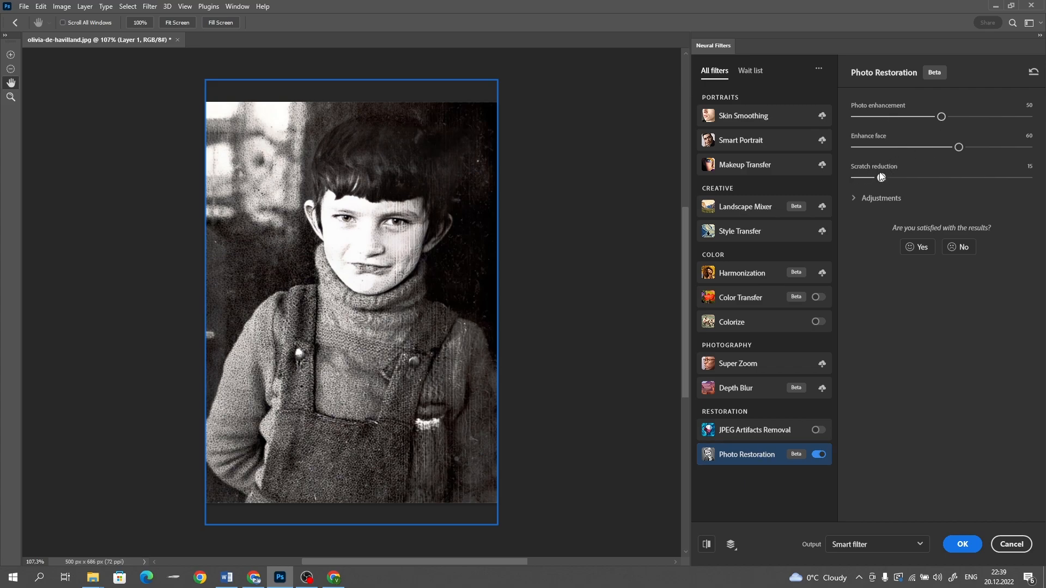
Set Scratch reduction to 16 and Noise reduction to 14 on the boy's photo, and enable the Colorize filter
{"action": "left_click_drag", "start_coordinate": [881, 172], "coordinate": [879, 172]}
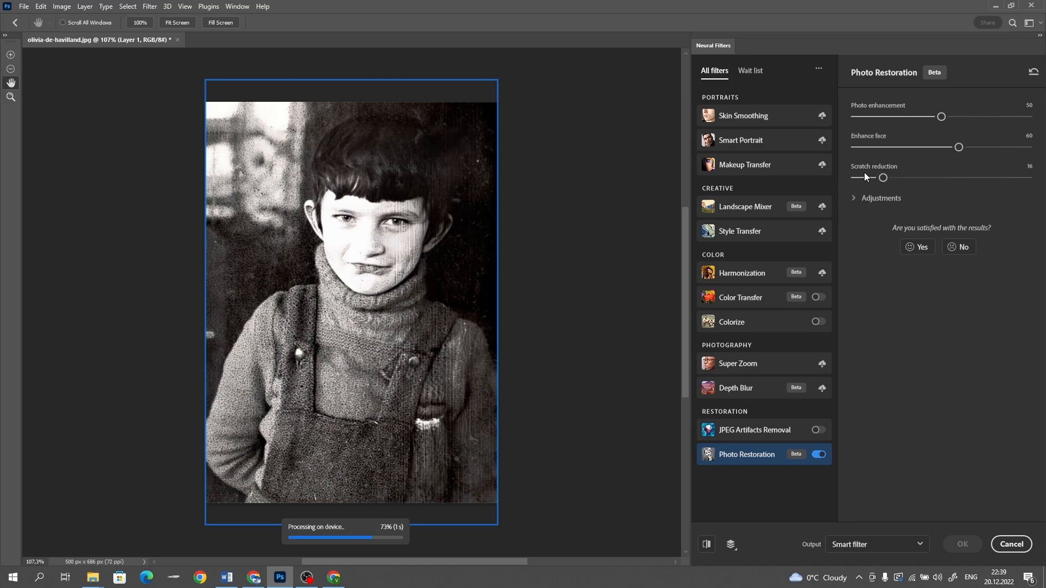
{"action": "left_click", "coordinate": [875, 199]}
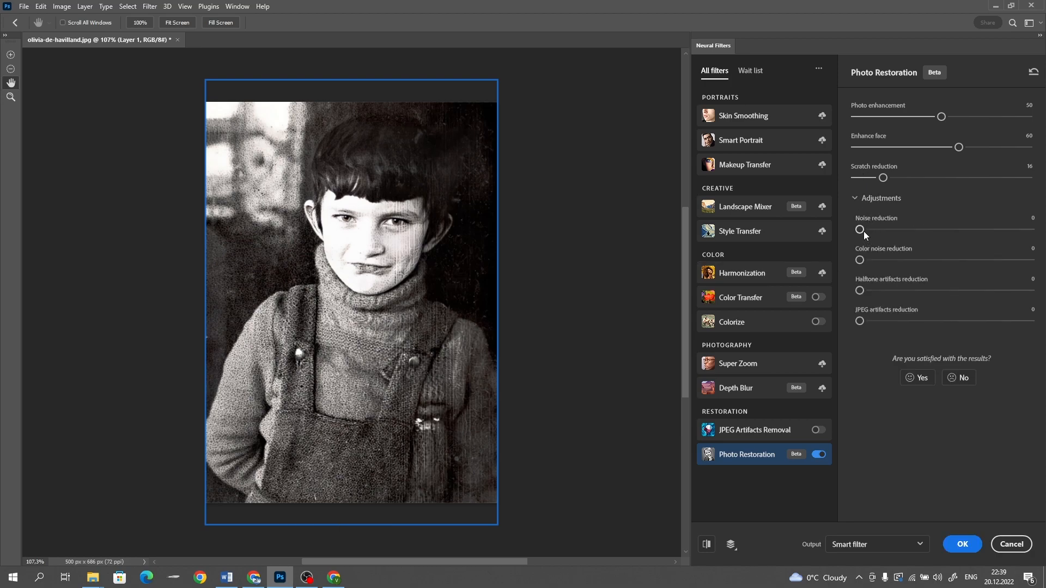
{"action": "left_click", "coordinate": [880, 229]}
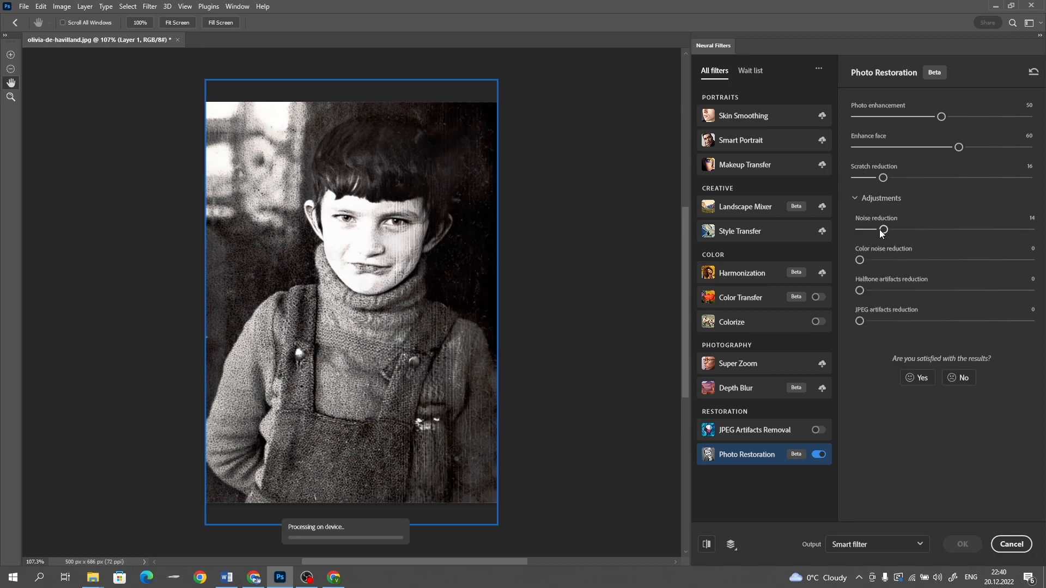
{"action": "left_click", "coordinate": [818, 322]}
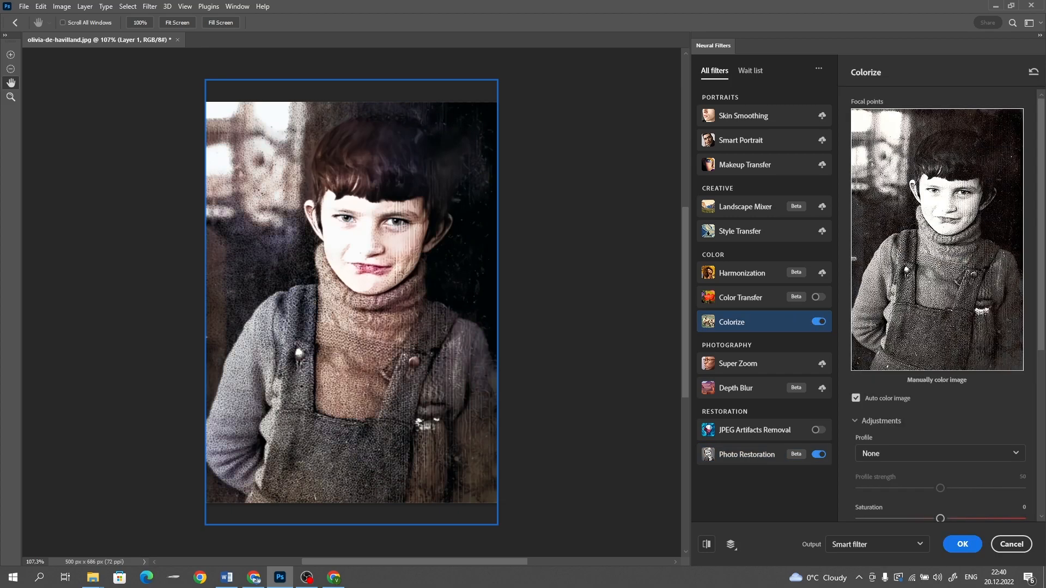
Try the Retro high contrast and Retro blue brown Colorize profiles on the boy's photo, and return the profile to None
{"action": "scroll", "coordinate": [904, 337], "scroll_direction": "down", "scroll_amount": 3}
{"action": "left_click", "coordinate": [904, 287]}
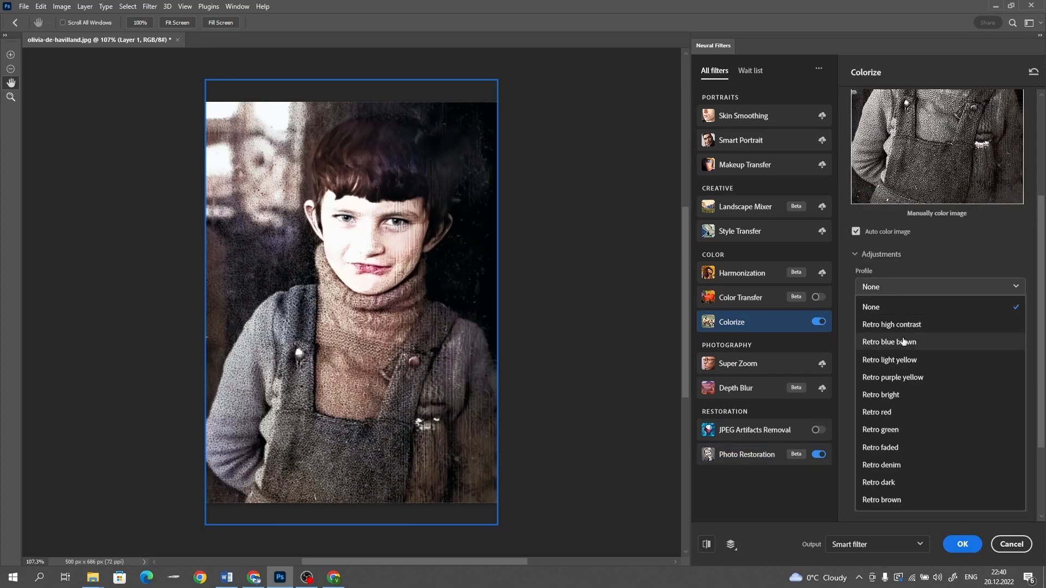
{"action": "left_click", "coordinate": [897, 322]}
{"action": "left_click", "coordinate": [906, 287]}
{"action": "left_click", "coordinate": [906, 342]}
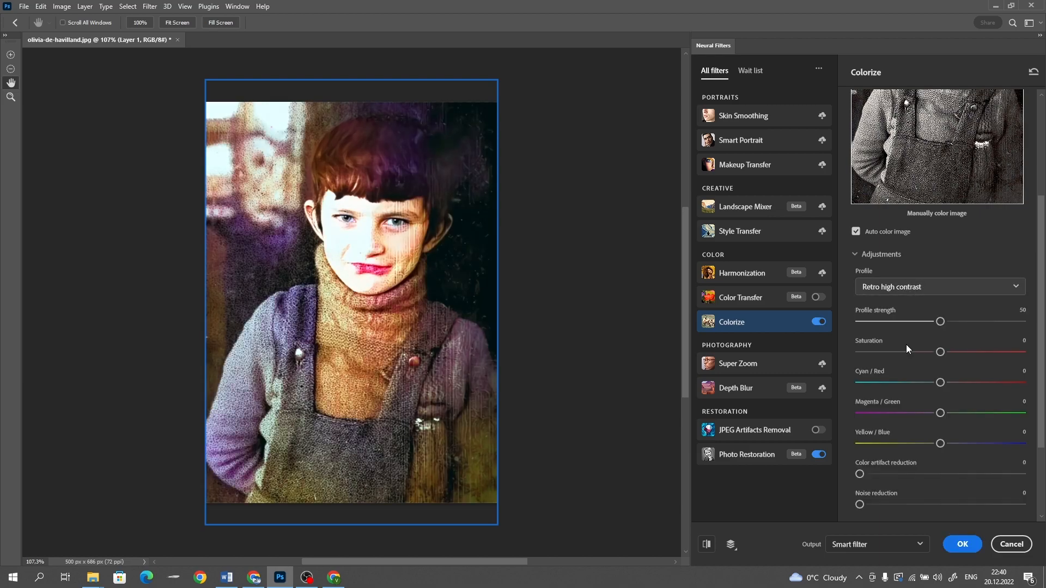
{"action": "left_click", "coordinate": [917, 286]}
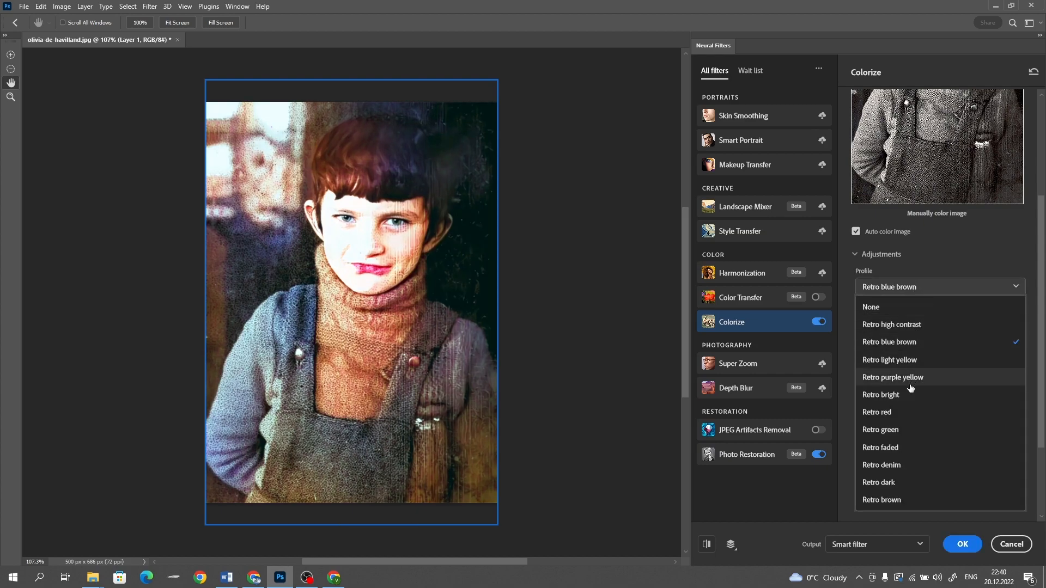
{"action": "left_click", "coordinate": [904, 395]}
{"action": "left_click", "coordinate": [891, 286]}
{"action": "left_click", "coordinate": [880, 303]}
Set the boy's photo's Colorize profile to Retro denim and apply the Neural Filters as a smart filter
{"action": "left_click", "coordinate": [888, 284]}
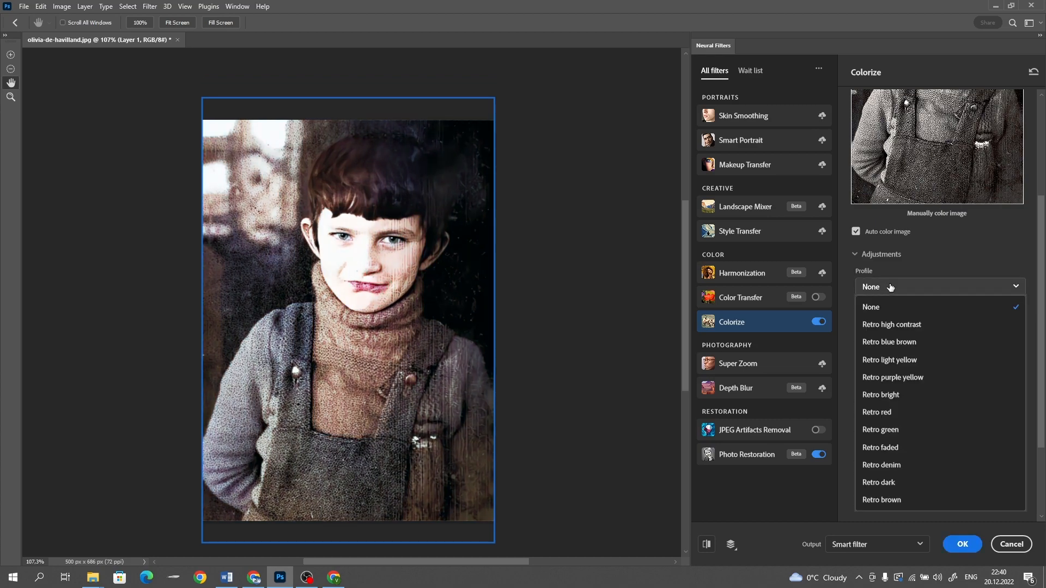
{"action": "left_click", "coordinate": [905, 395]}
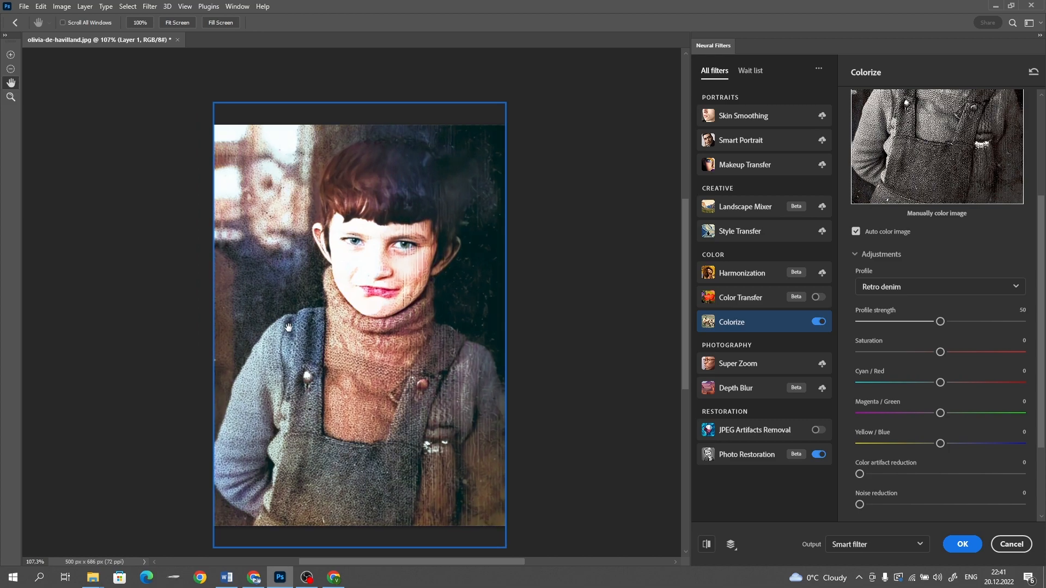
{"action": "left_click_drag", "start_coordinate": [288, 328], "coordinate": [263, 301]}
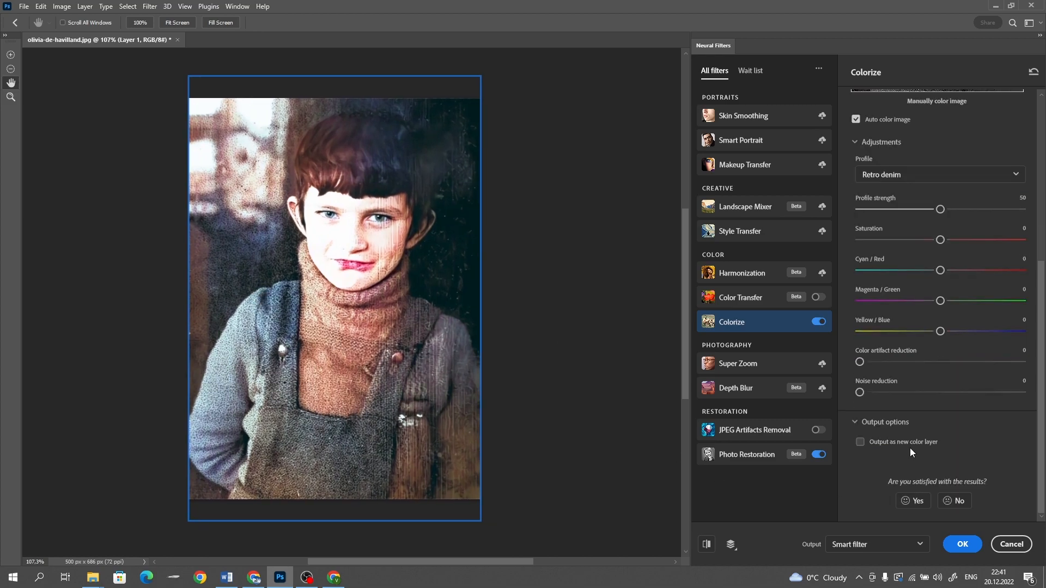
{"action": "left_click", "coordinate": [150, 6]}
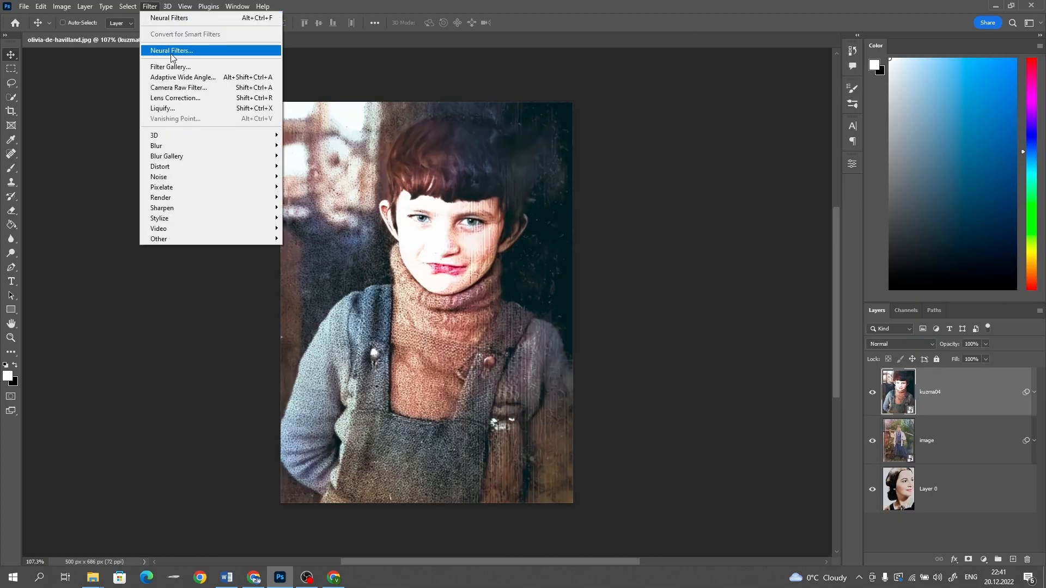
Hide the "kuzma04" and "image" layers one after the other to review each restored photo down to Layer 0
{"action": "left_click", "coordinate": [872, 391]}
{"action": "left_click", "coordinate": [872, 392]}
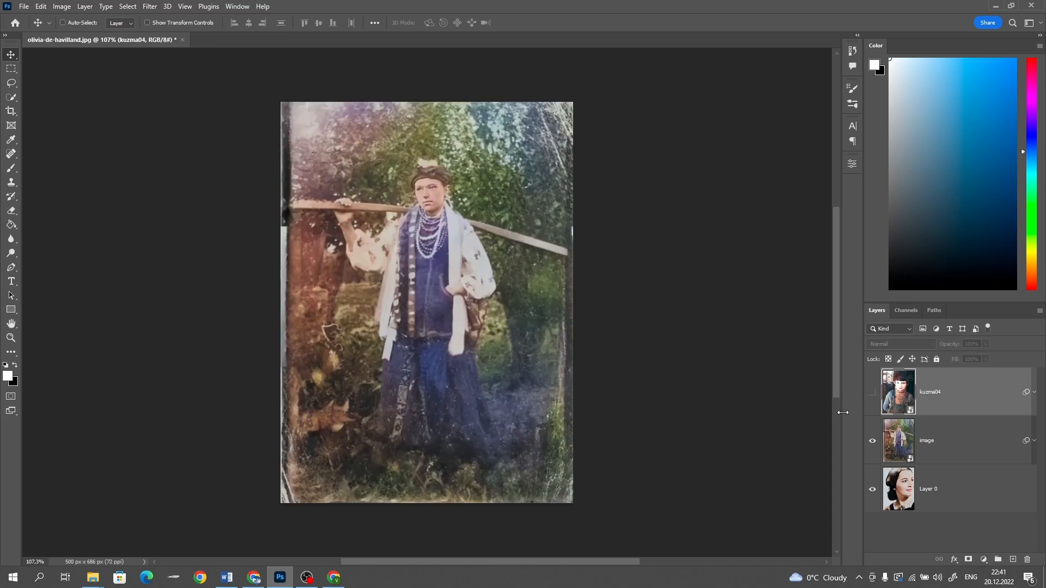
{"action": "left_click", "coordinate": [873, 442]}
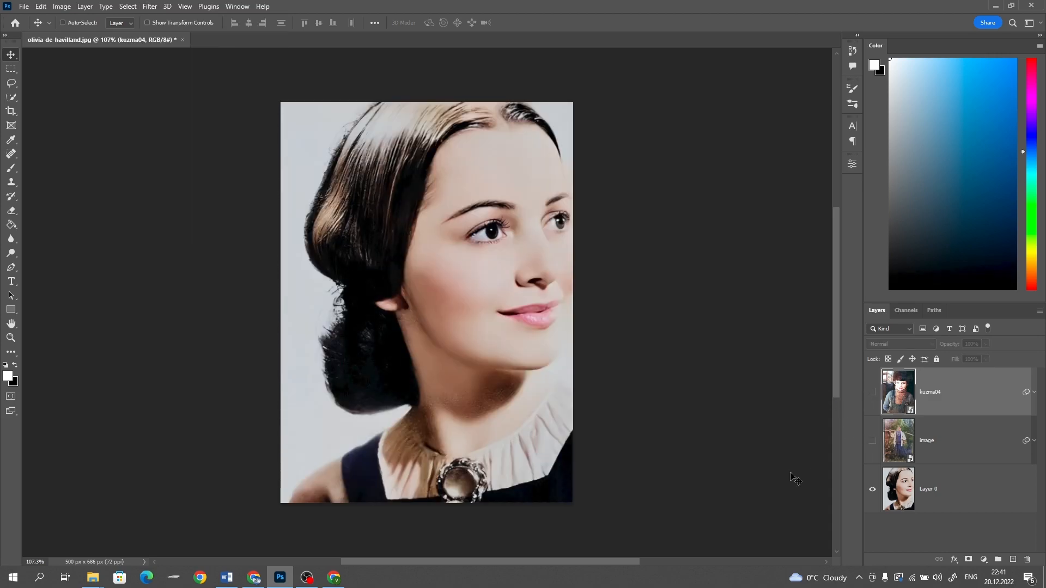